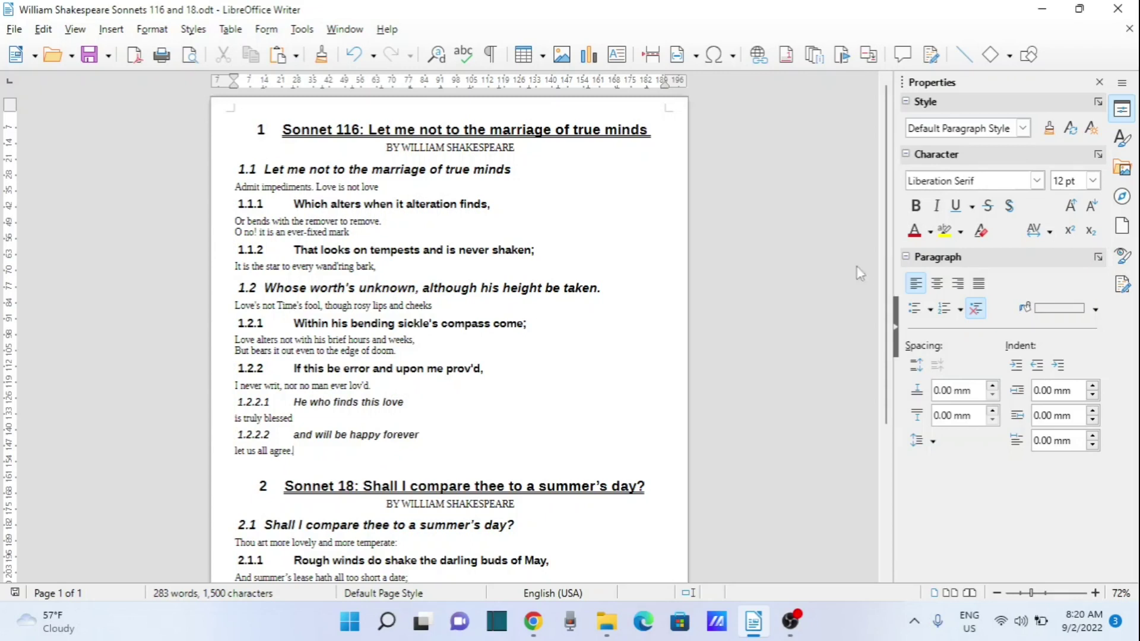
Open Bullets and Numbering from the Format menu, then close it without changes
mouse_move(889, 284)
left_mouse_down()
mouse_move(909, 425)
mouse_move(878, 276)
left_mouse_up()
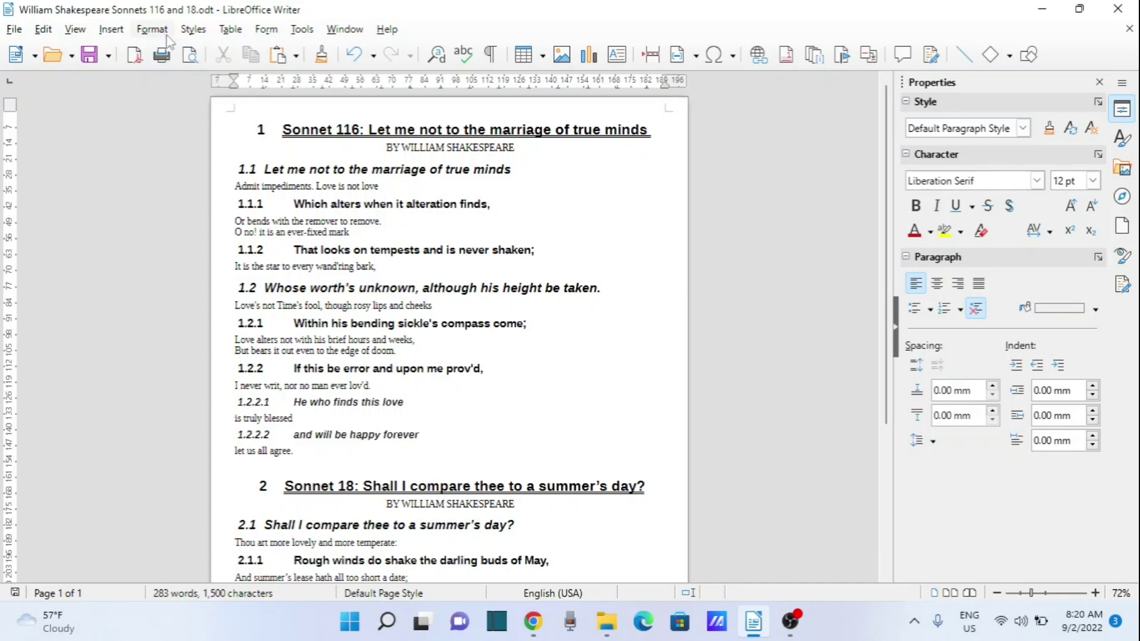
left_click(152, 30)
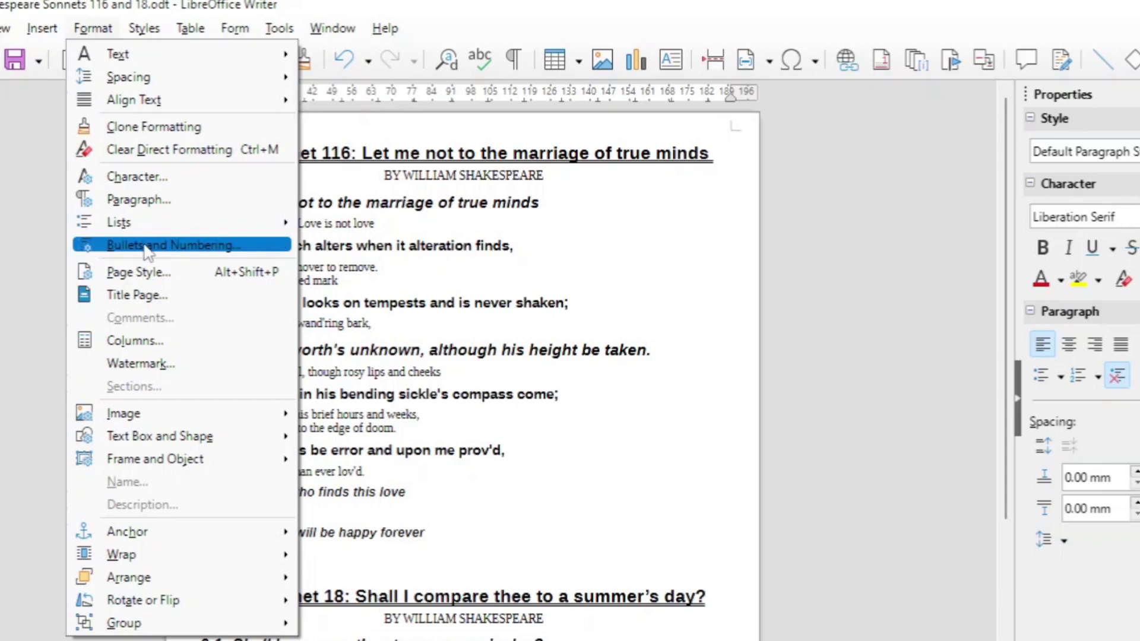
left_click(146, 246)
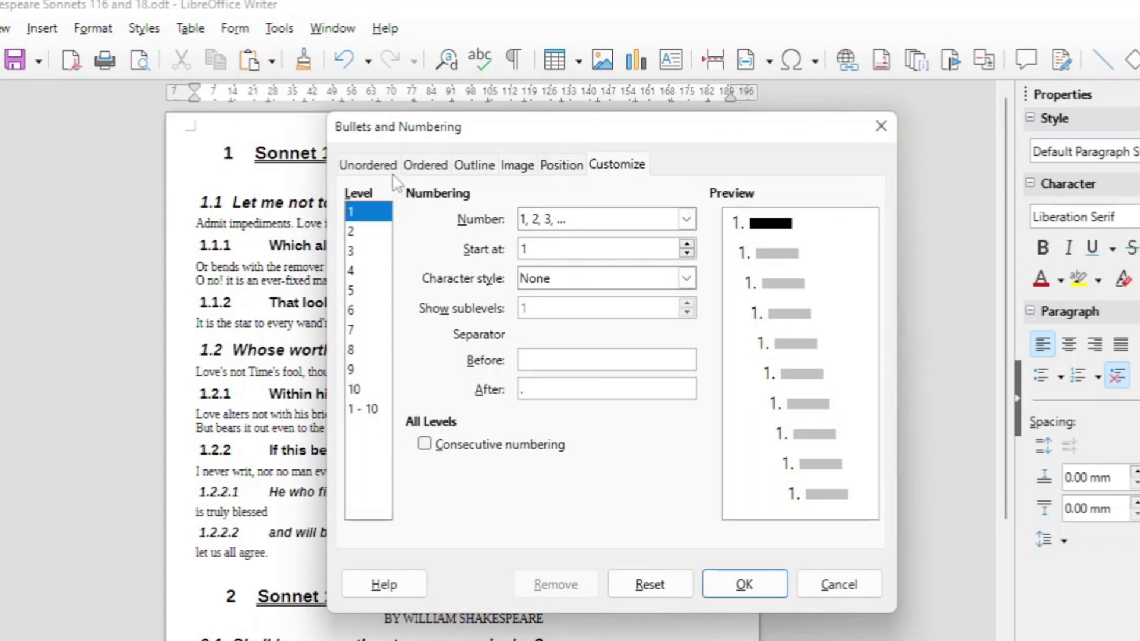
left_click(893, 119)
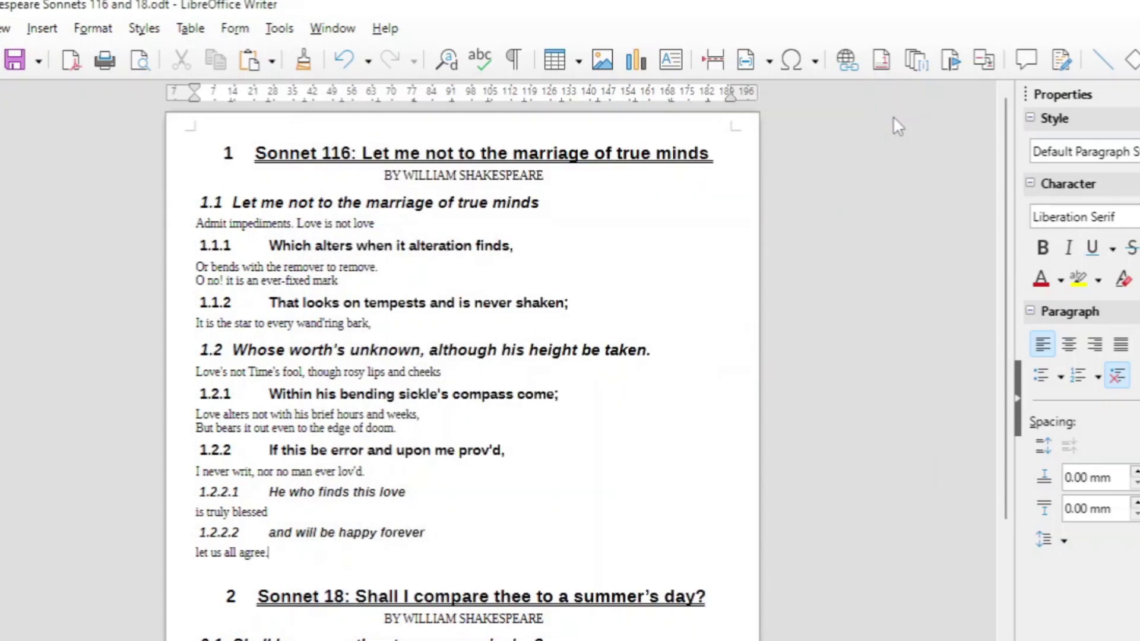
Open Bullets and Numbering for the Sonnet 116 heading and return to the Customize settings
left_click(568, 156)
right_click(569, 159)
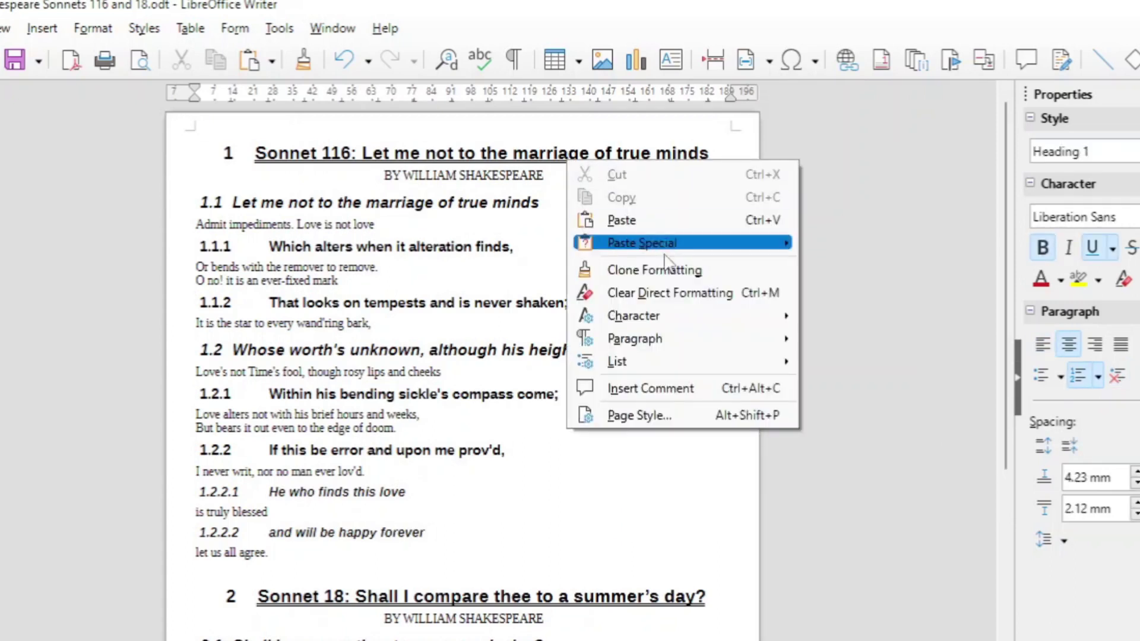
mouse_move(659, 364)
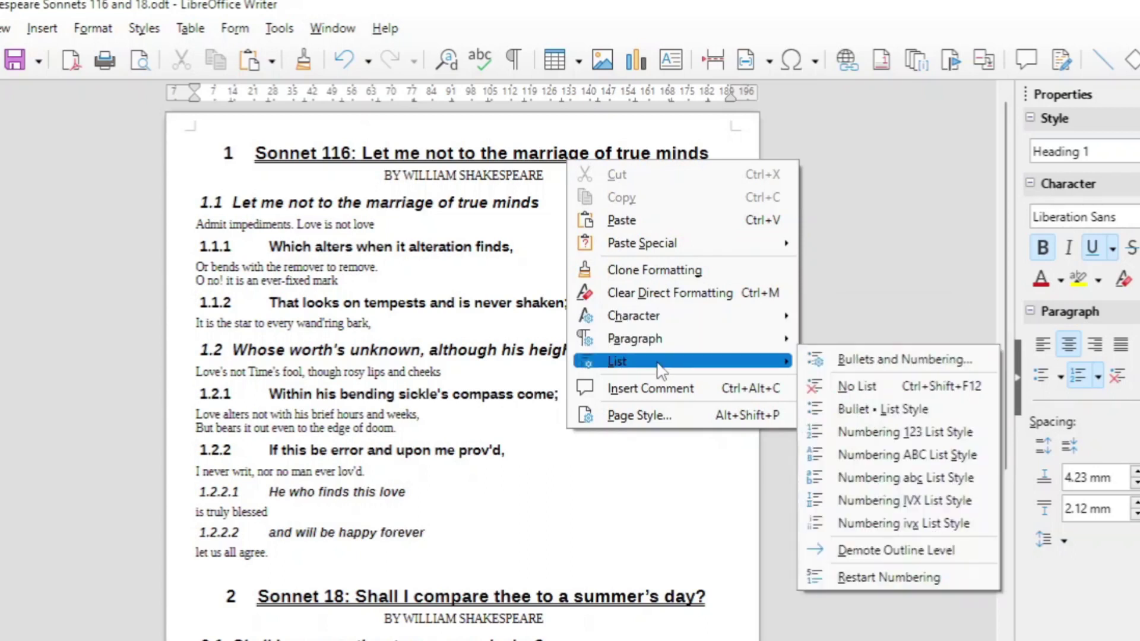
left_click(867, 361)
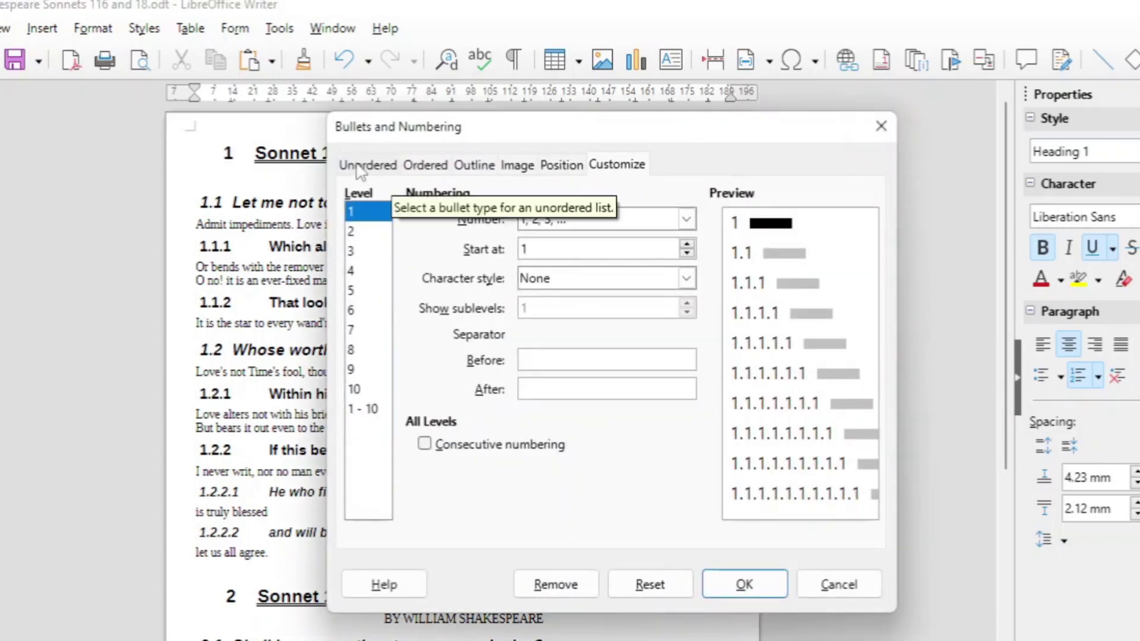
left_click(360, 168)
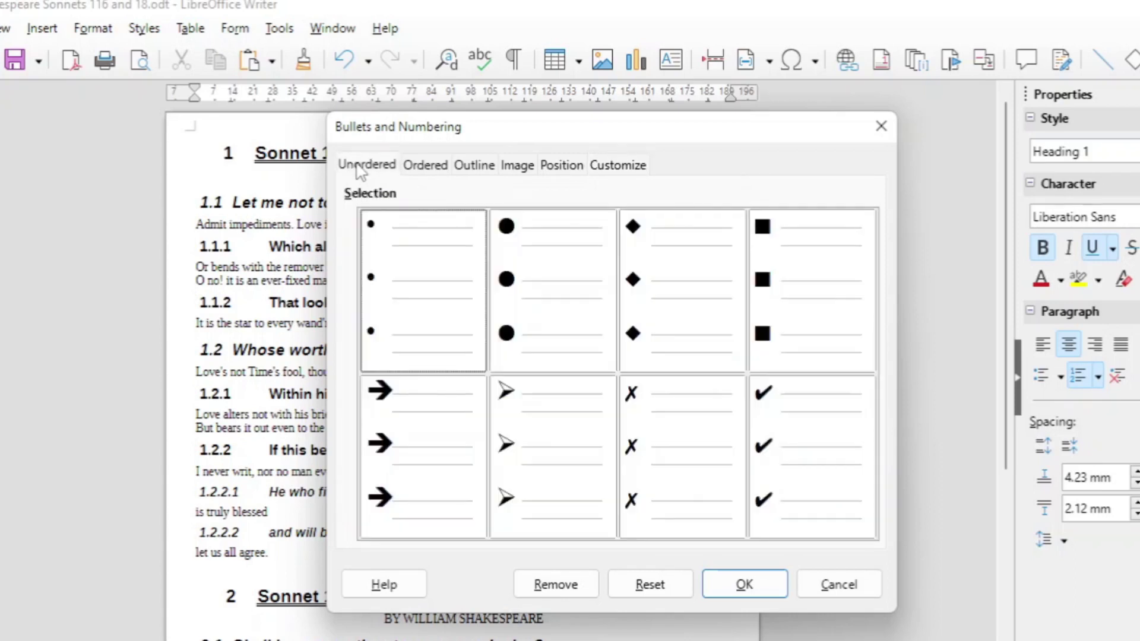
left_click(425, 165)
left_click(611, 168)
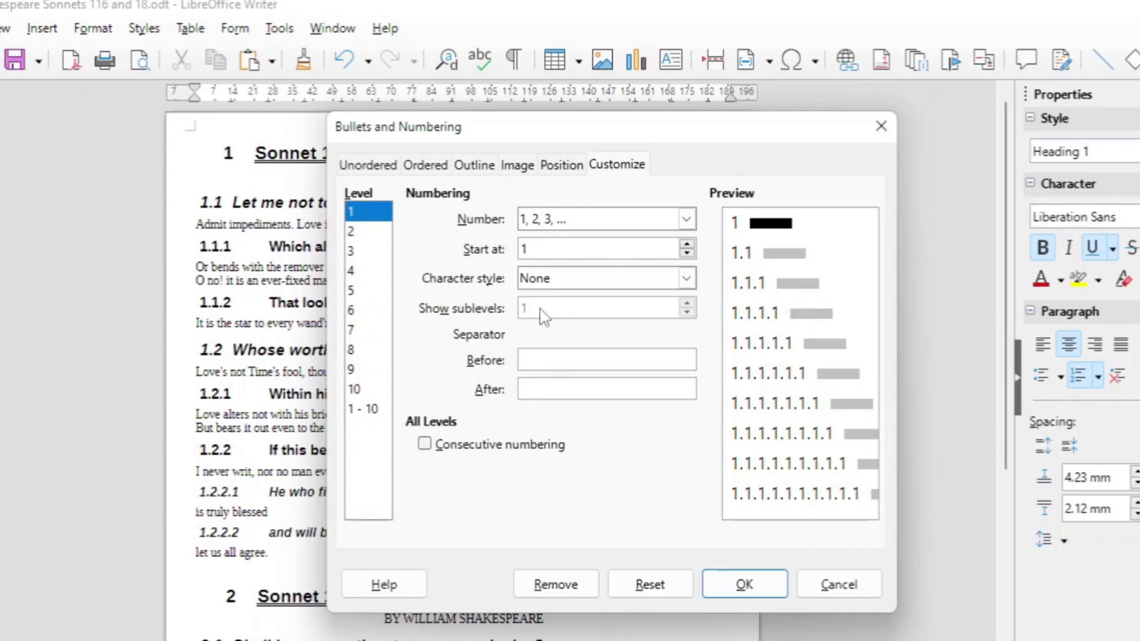
Put 'Chapter ' before level 1 numbers so the headings read Chapter 1 and Chapter 2
left_click(535, 359)
type("Chapt")
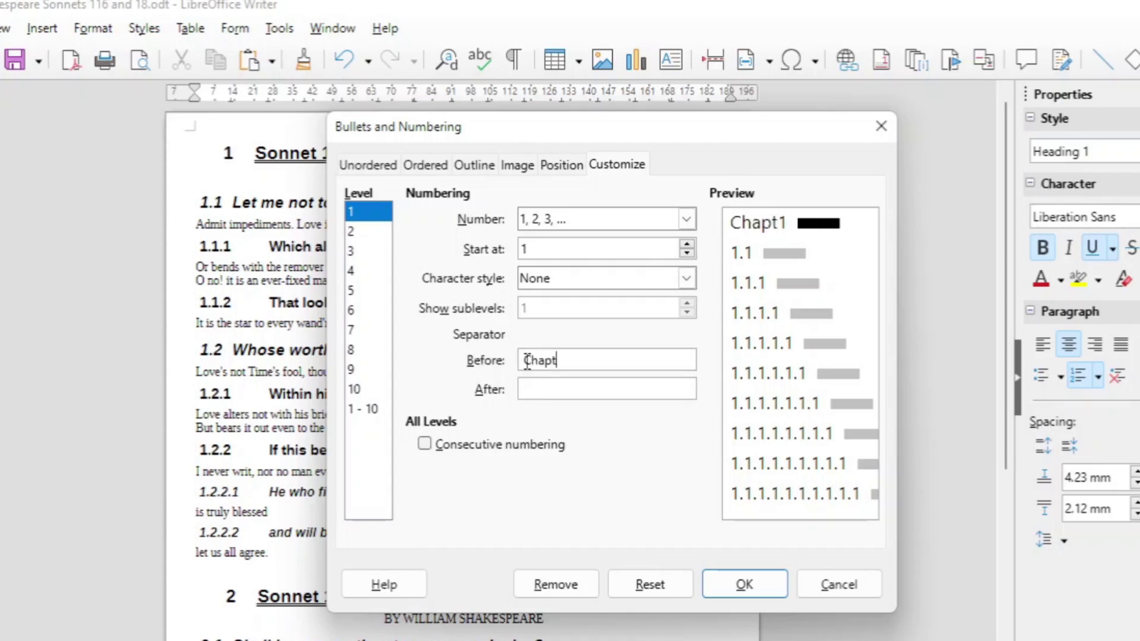
type("er")
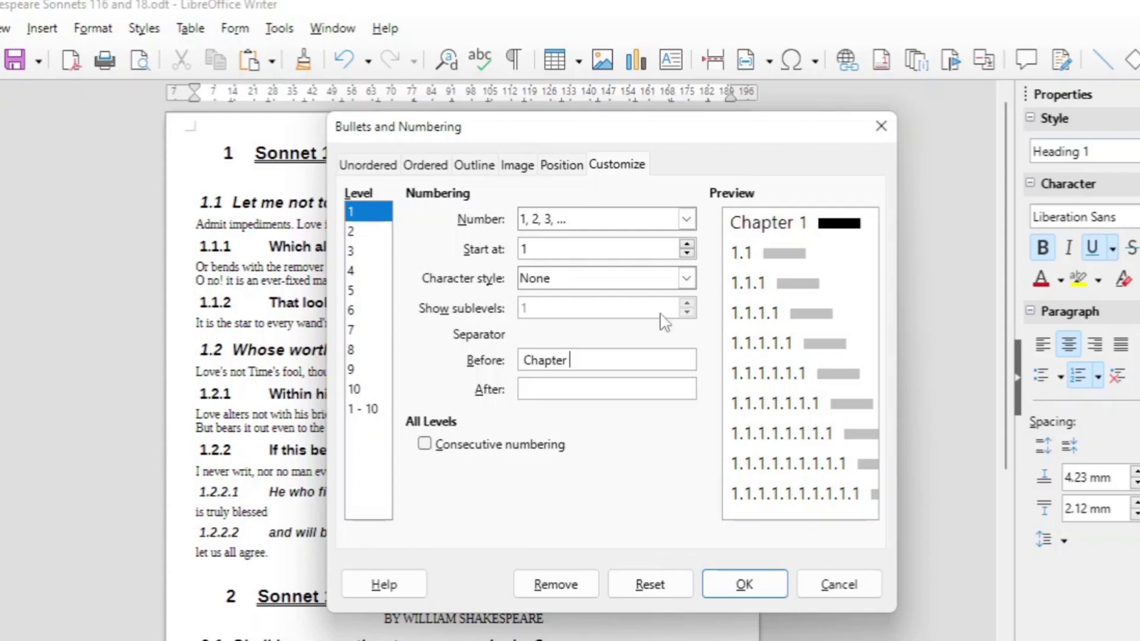
left_click(744, 585)
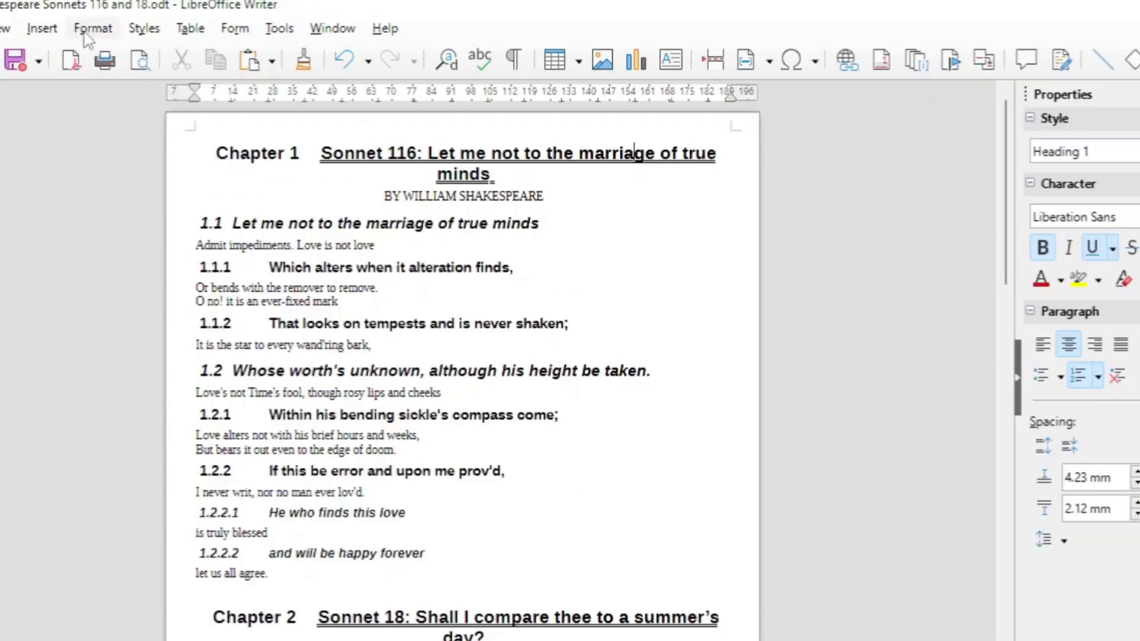
Switch level 1 numbering to Roman numerals I, II, III, giving Chapter I and Chapter II
left_click(152, 29)
left_click(122, 245)
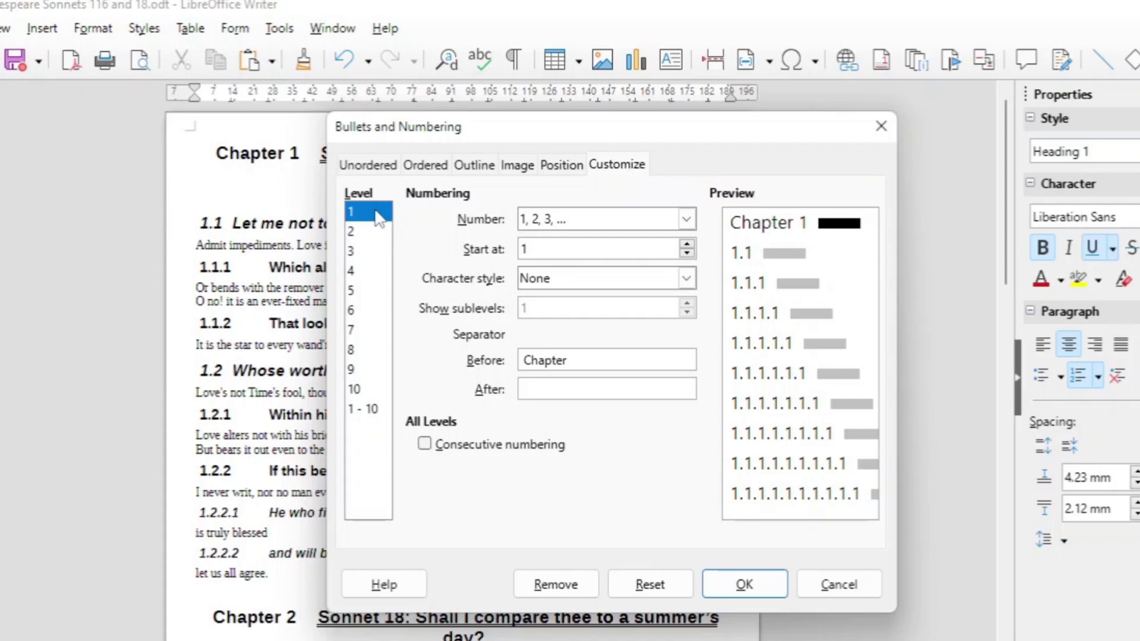
left_click(688, 223)
left_click(688, 226)
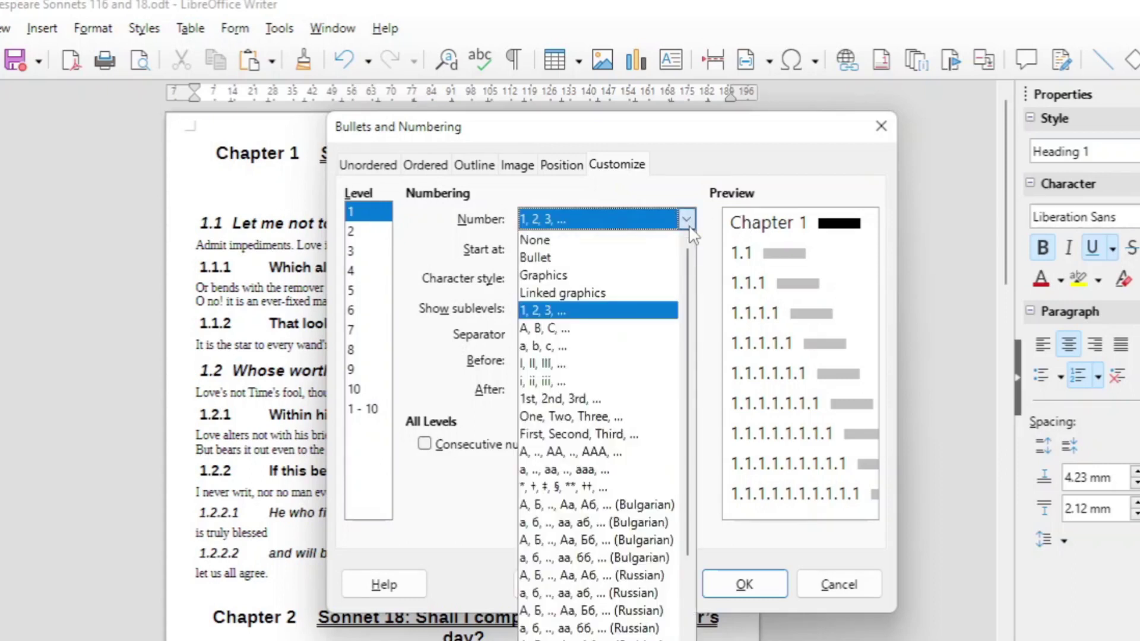
left_click(597, 364)
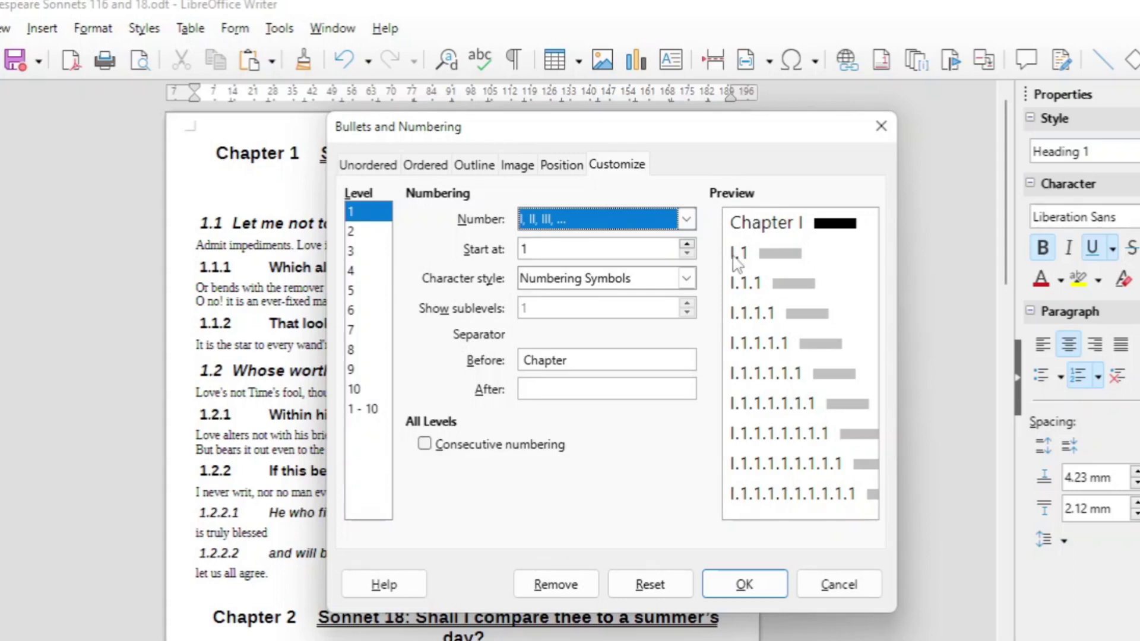
left_click(745, 585)
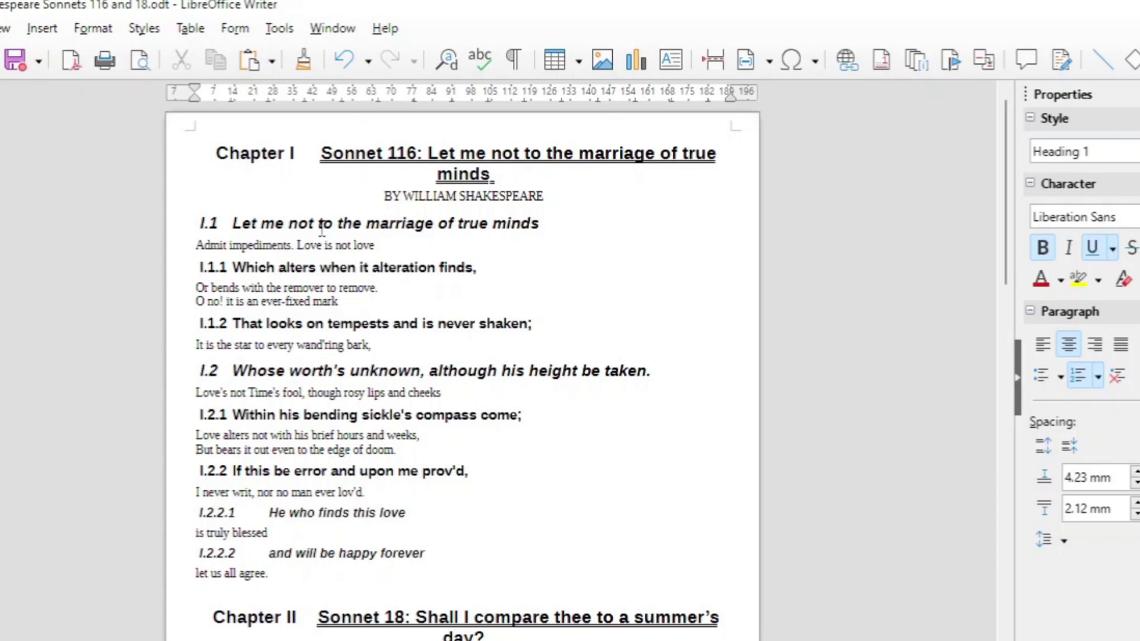
Place the cursor in the I.1 heading
left_click(449, 224)
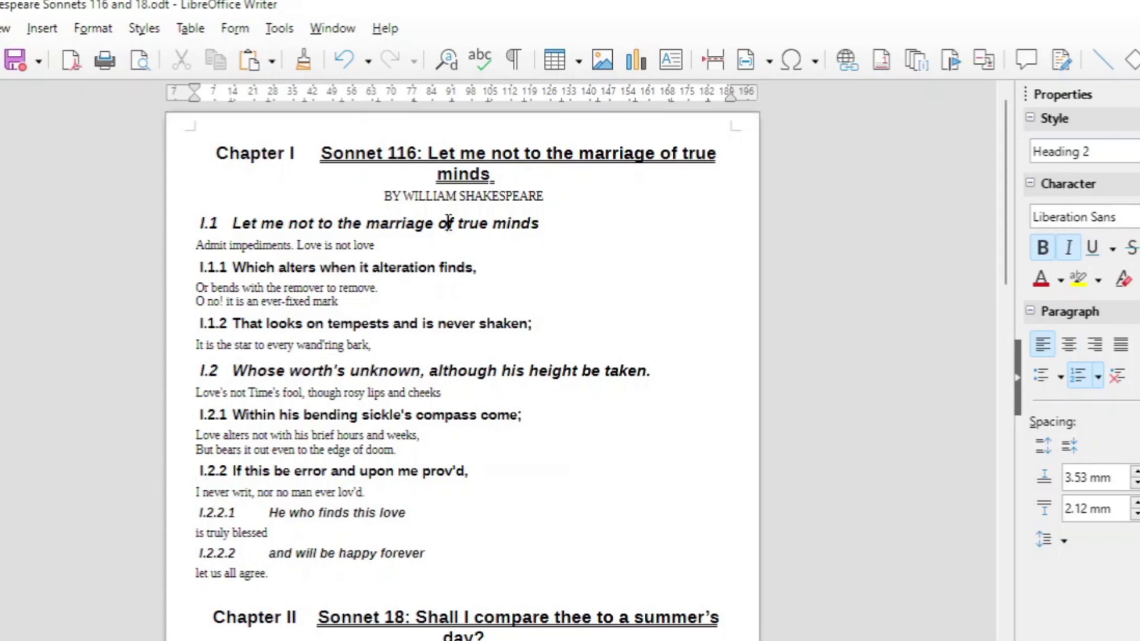
Open Bullets and Numbering for the I.1 heading and select list level 2
right_click(448, 224)
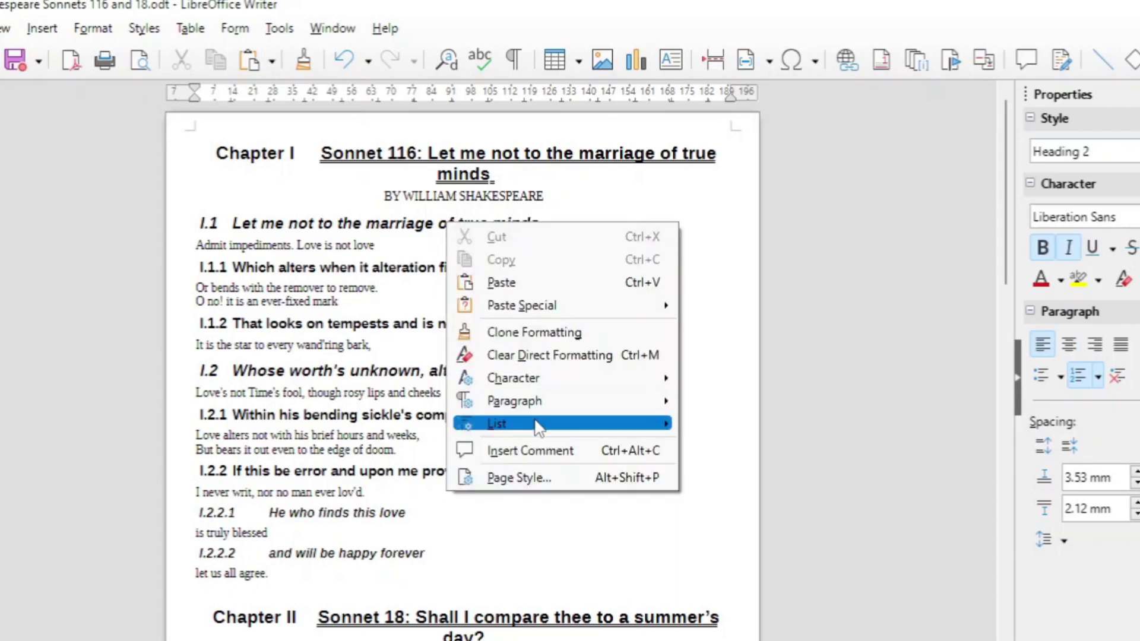
mouse_move(537, 426)
left_click(745, 421)
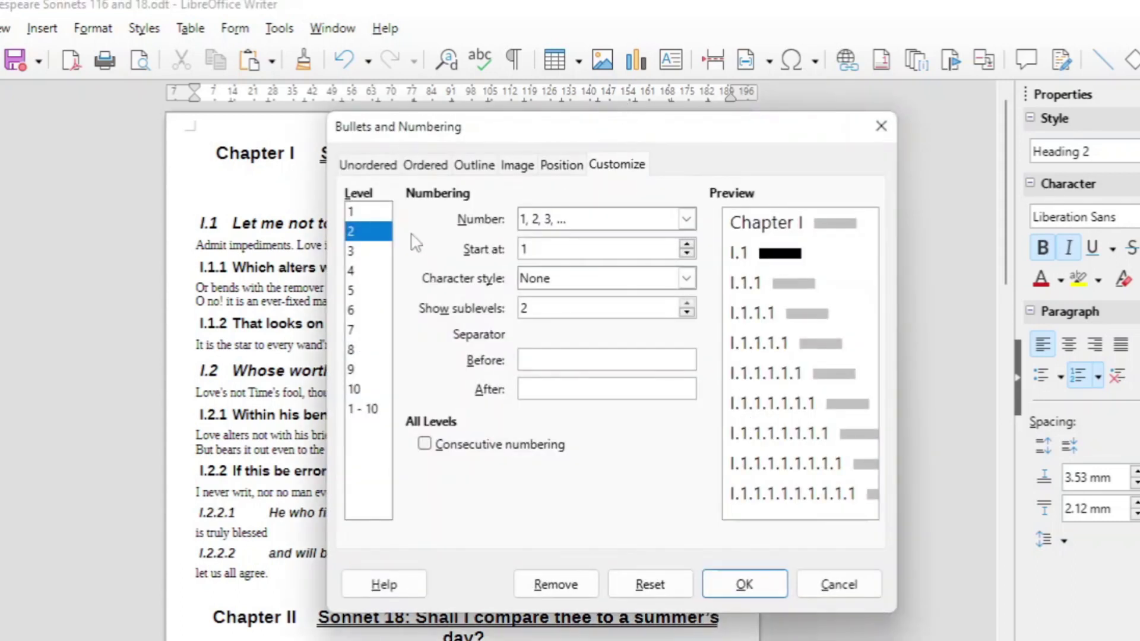
left_click(354, 213)
left_click(355, 233)
left_click(357, 252)
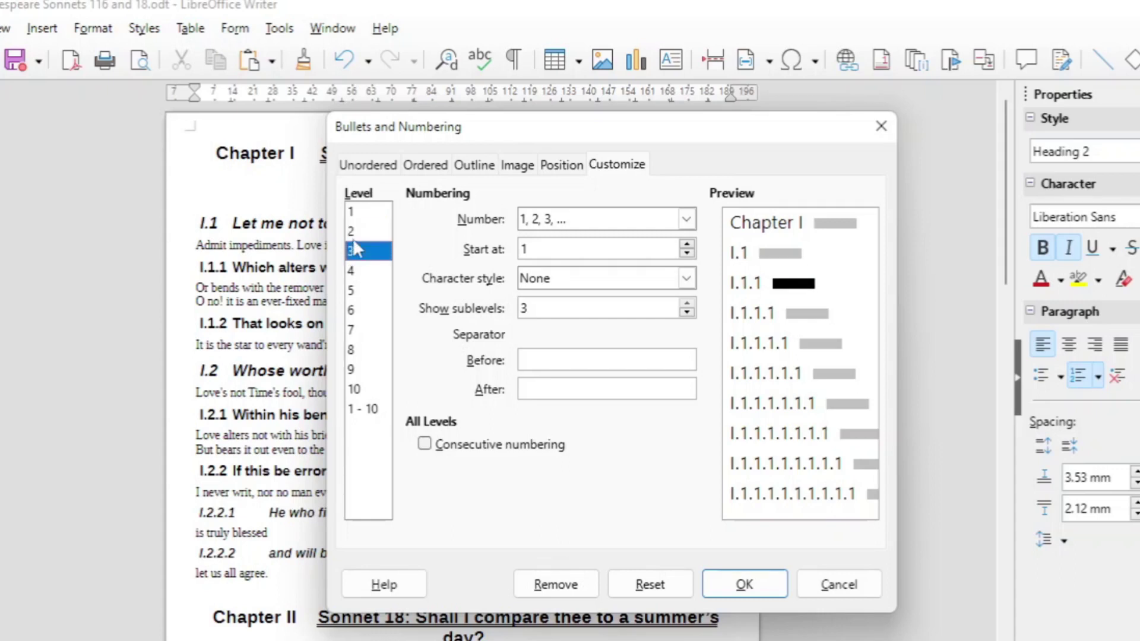
key("Up")
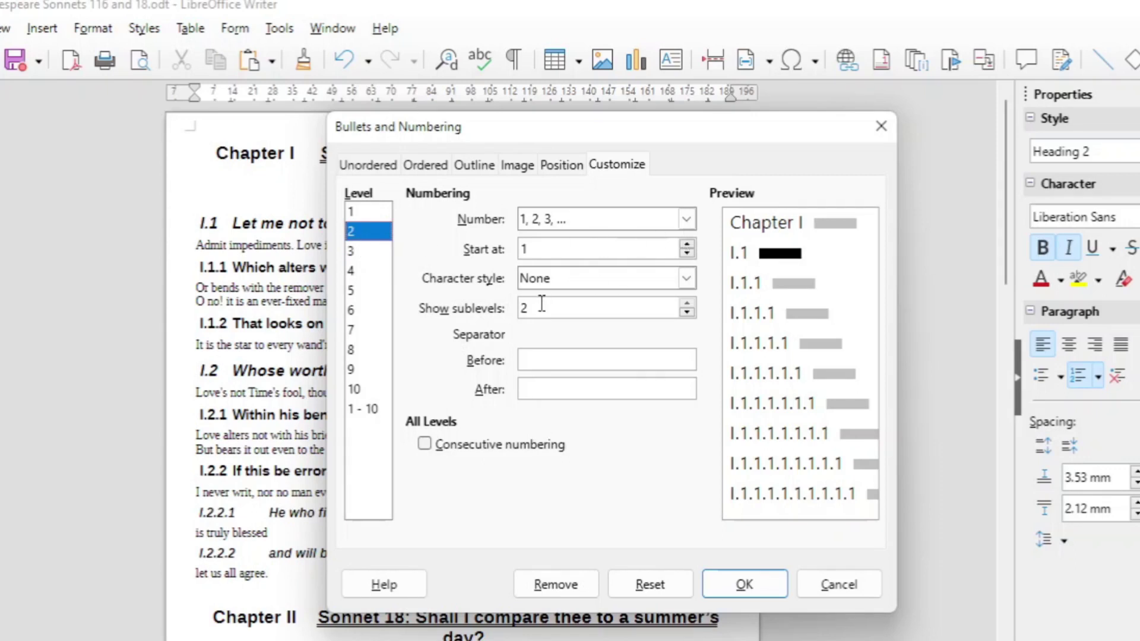
Enter 'Section ' before level 2 numbers, previewing as Section I.1
left_click(527, 360)
type("Se")
key("BackSpace")
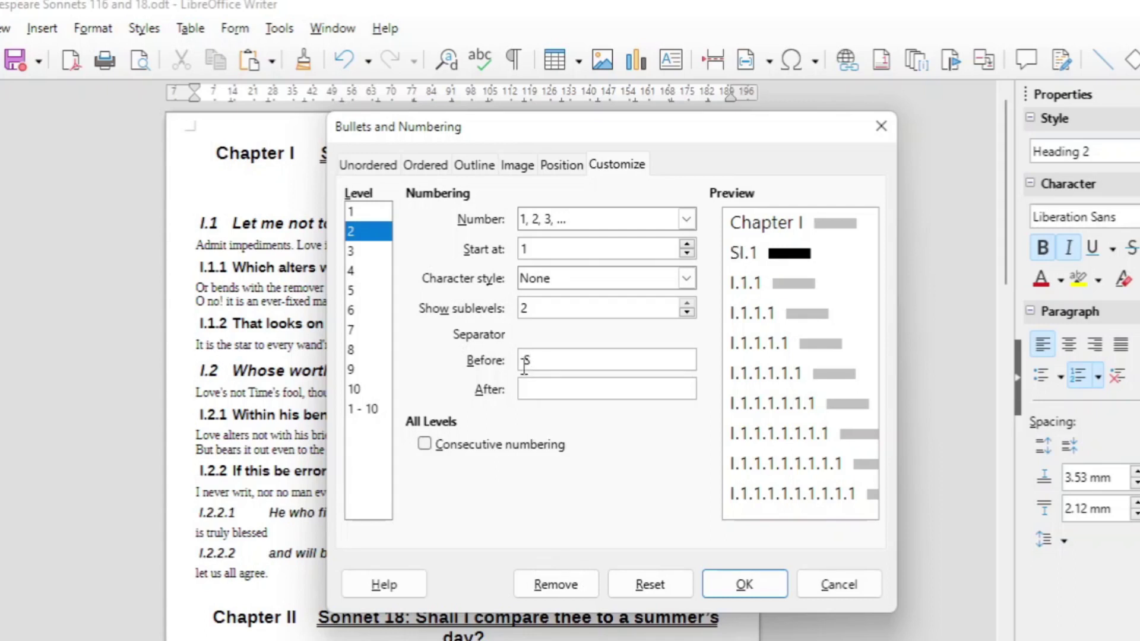
key("BackSpace")
type("Section")
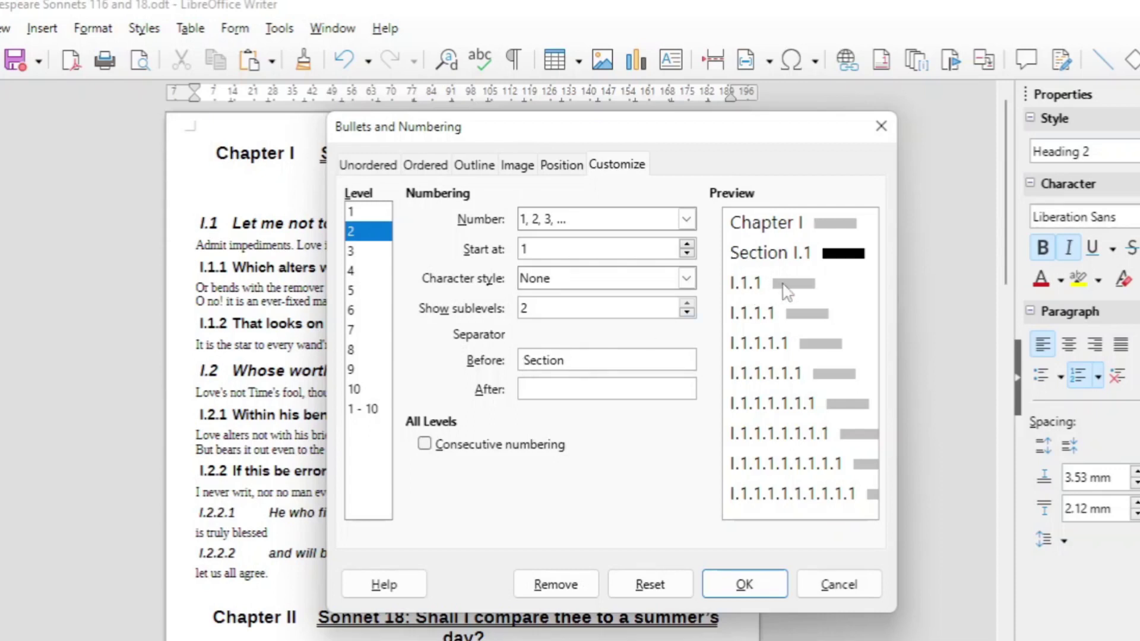
Apply the Section prefix and number level 2 with capital letters, giving Section I.A and I.B
left_click(746, 586)
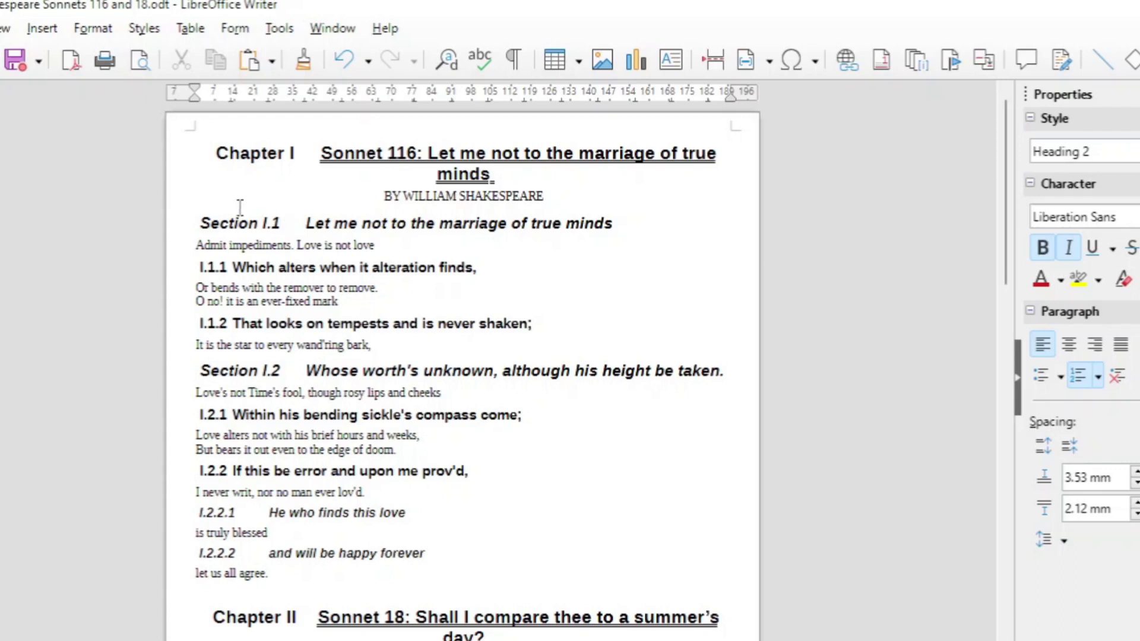
right_click(383, 221)
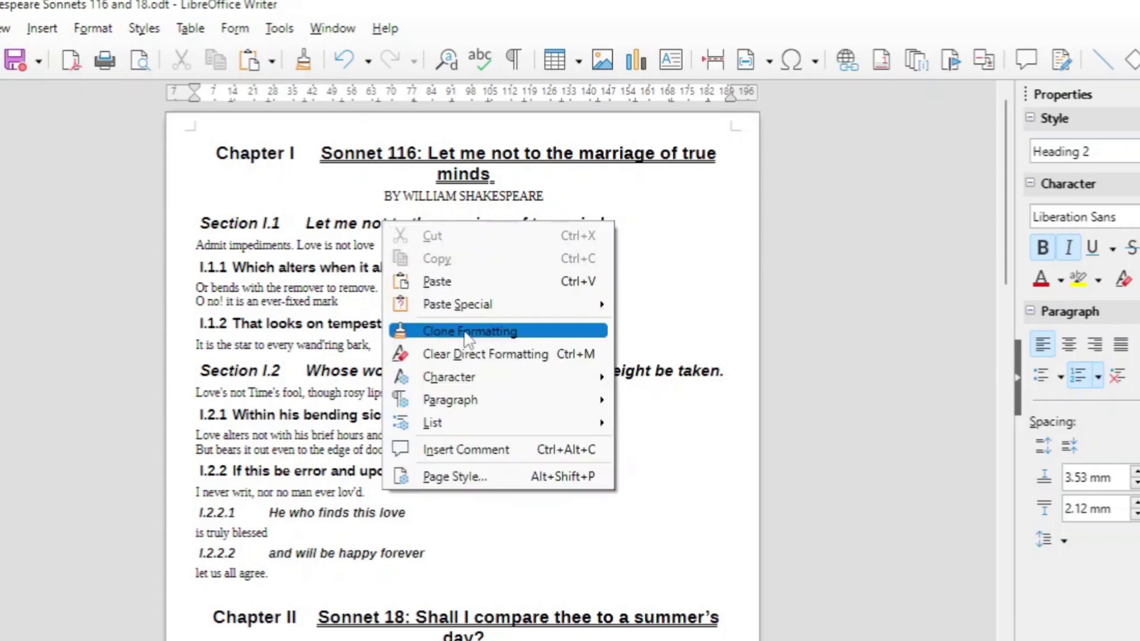
mouse_move(472, 400)
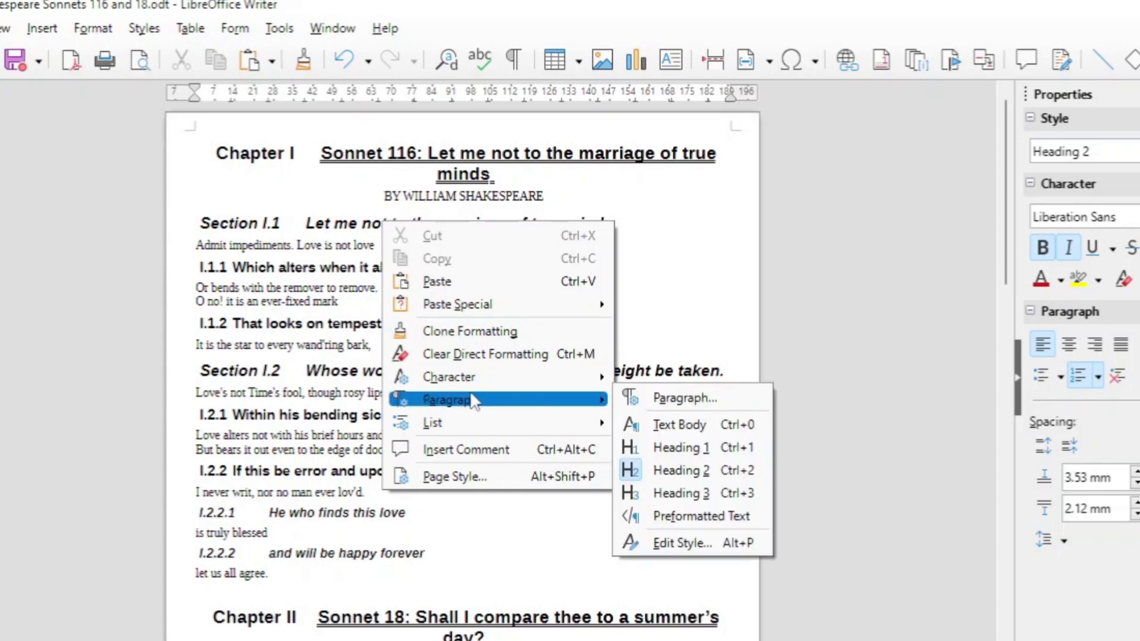
mouse_move(519, 427)
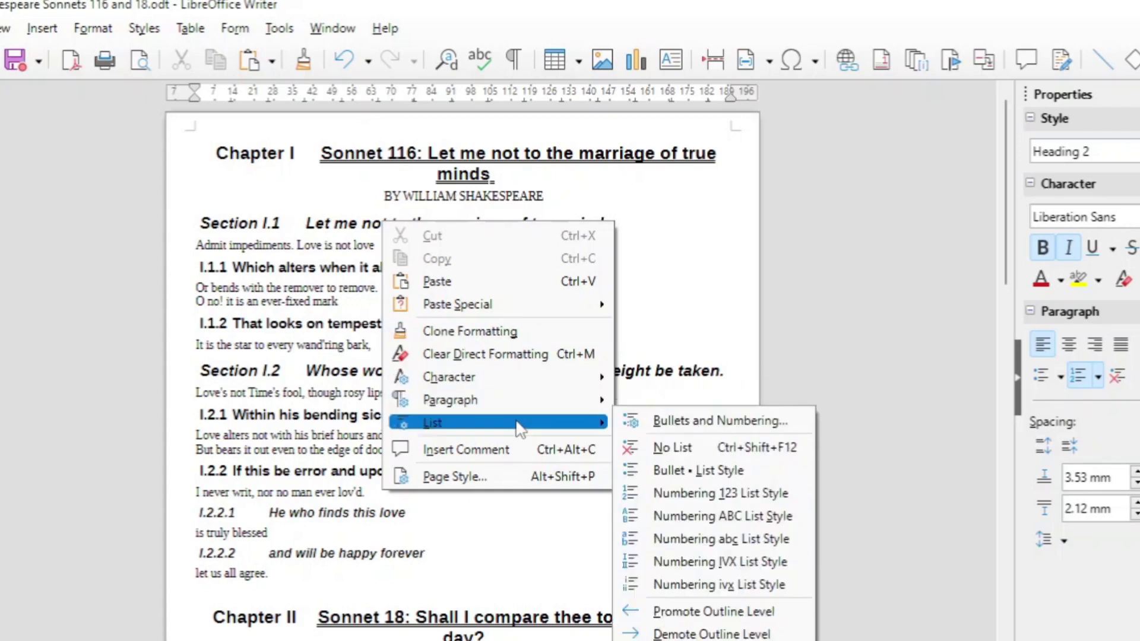
left_click(647, 420)
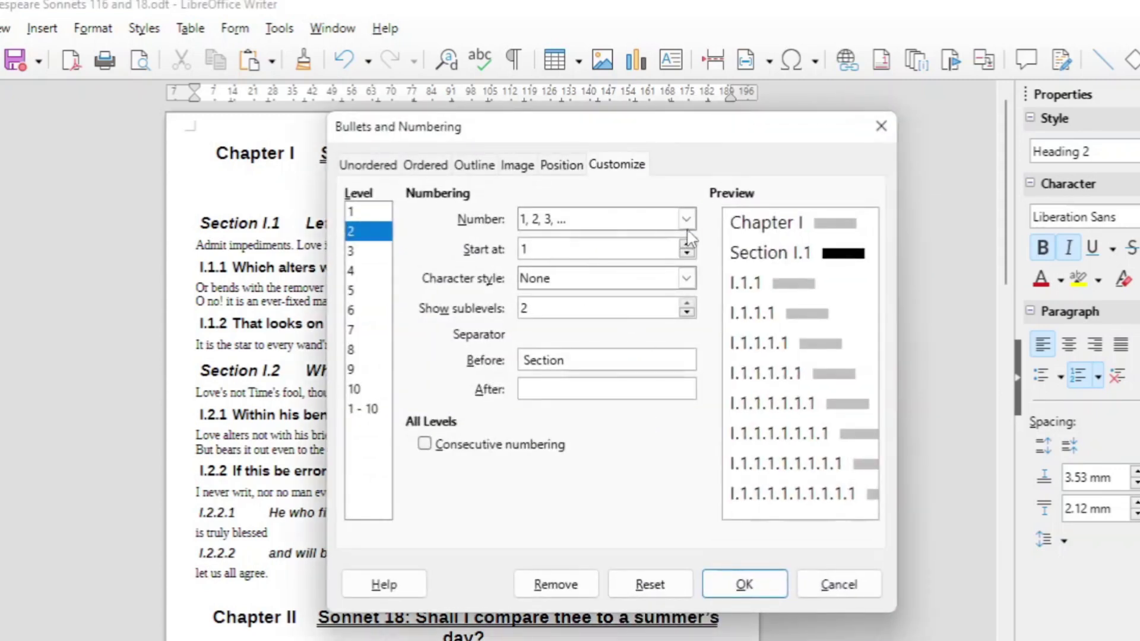
left_click(687, 221)
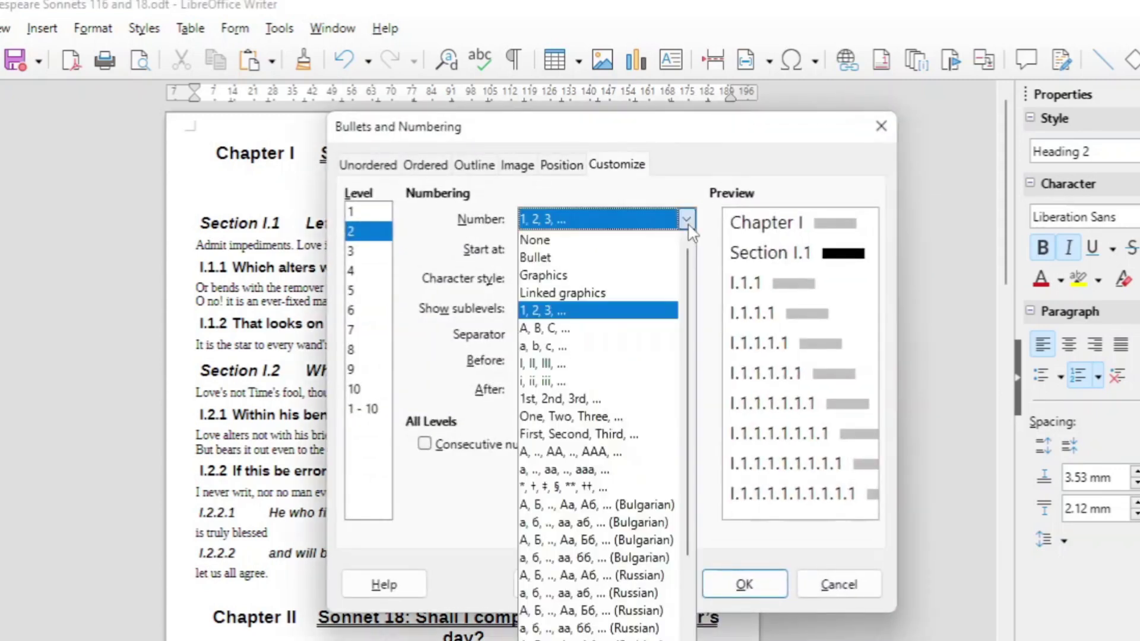
left_click(627, 455)
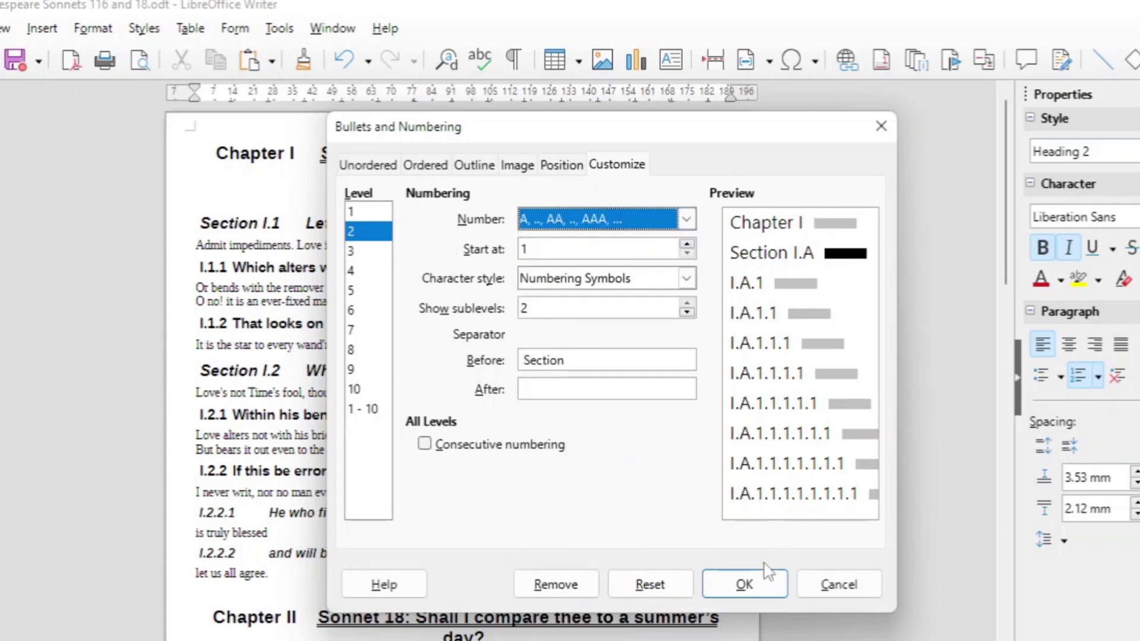
left_click(757, 591)
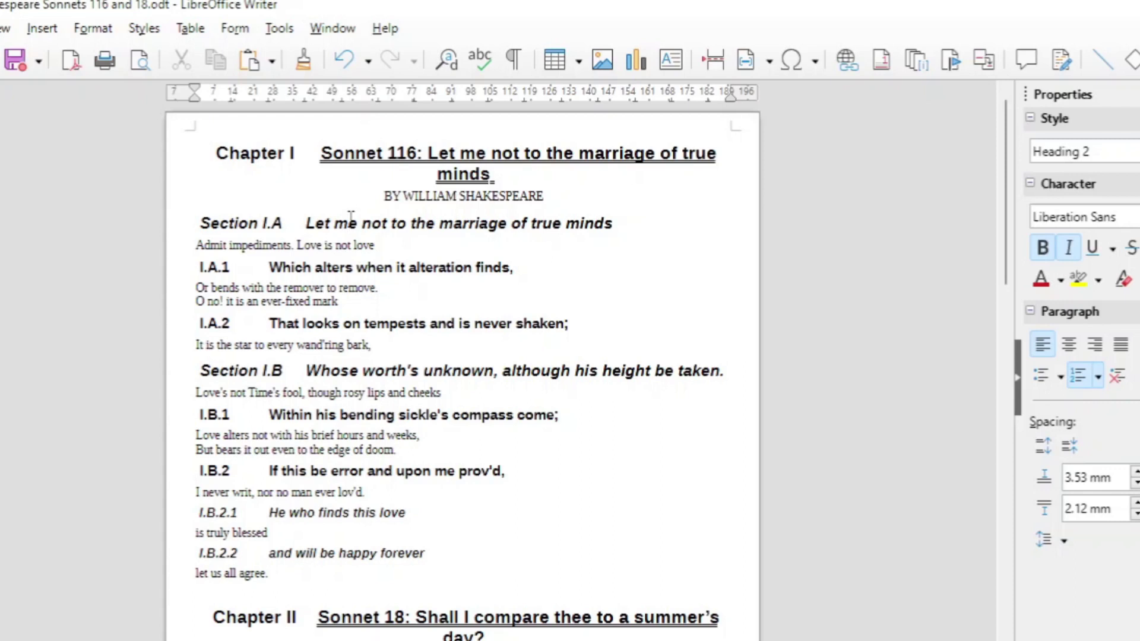
Set level 2 Show sublevels to 1 so sections read Section A and Section B
right_click(351, 217)
mouse_move(561, 420)
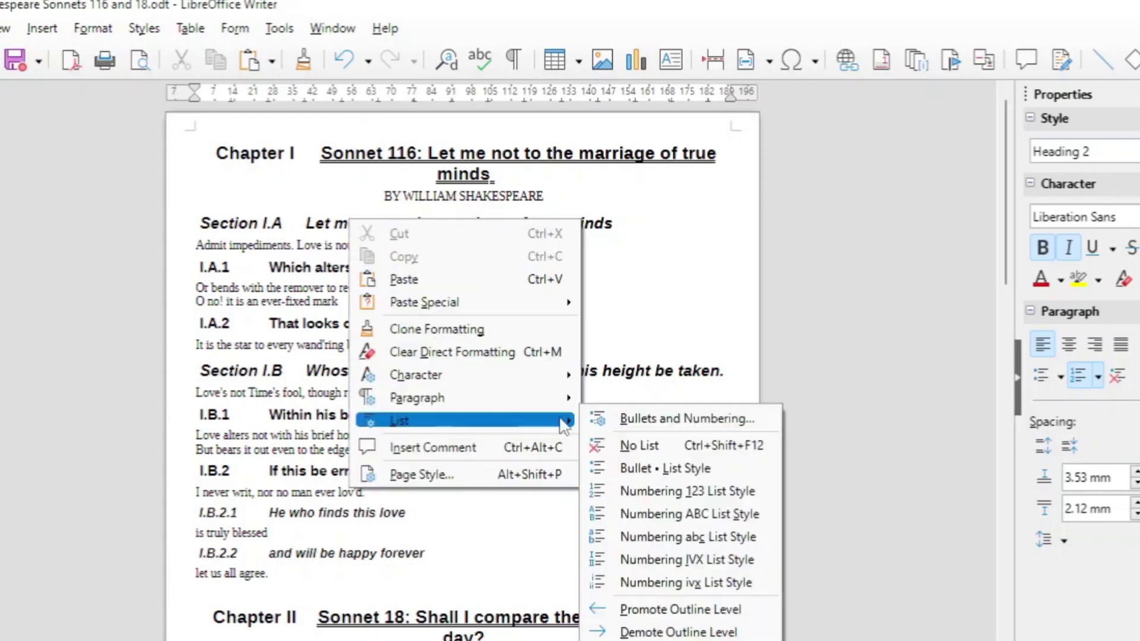
left_click(642, 420)
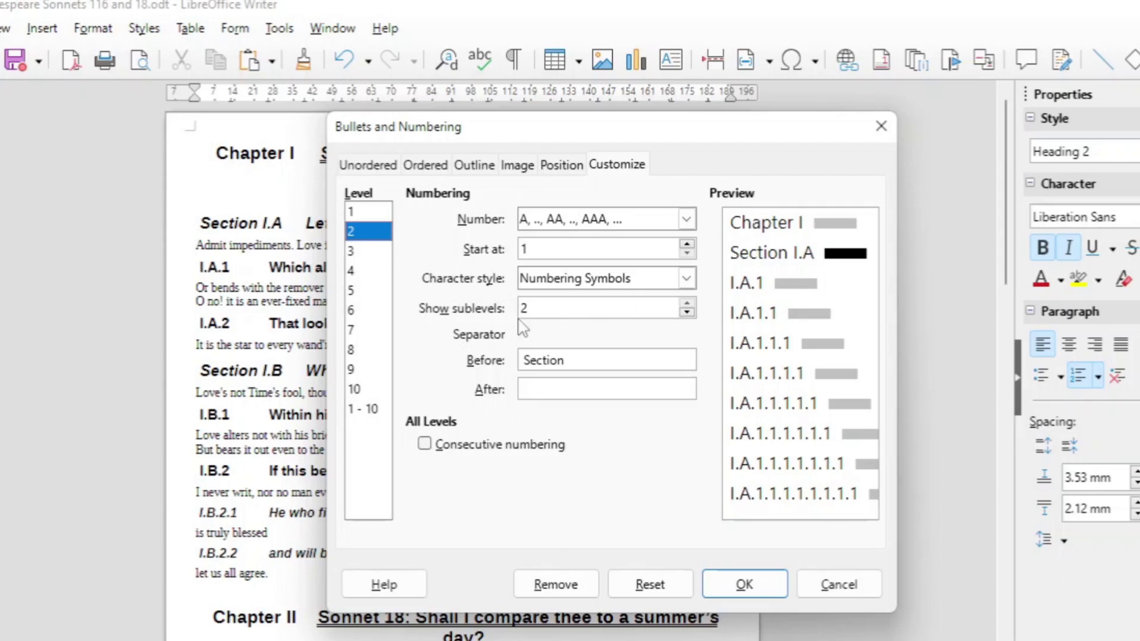
left_click(688, 314)
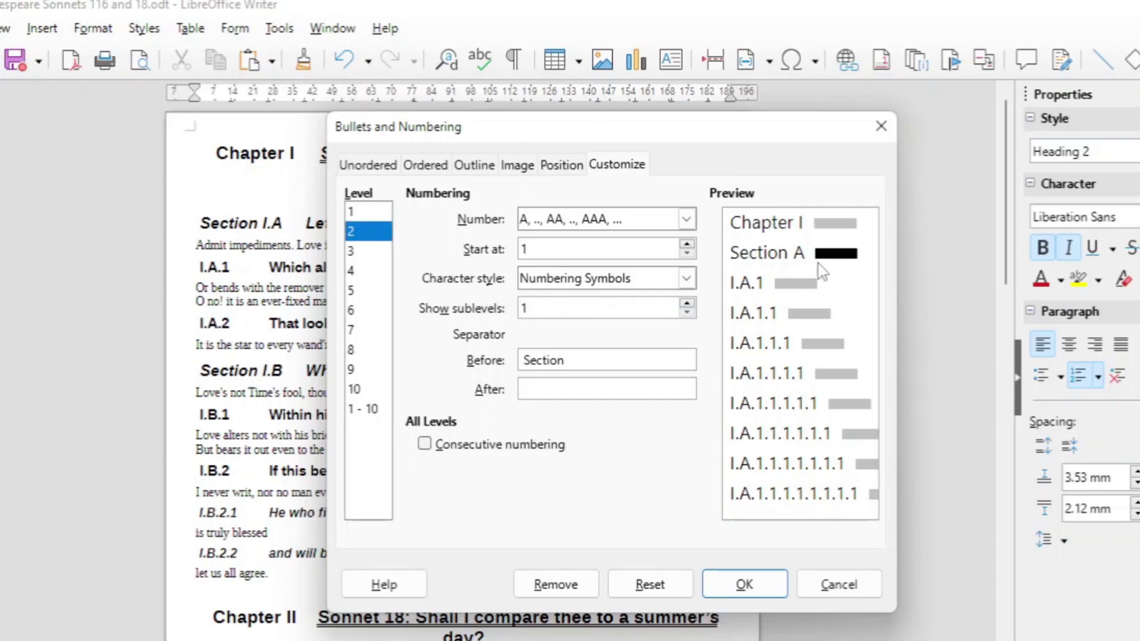
left_click(687, 304)
left_click(687, 313)
left_click(744, 585)
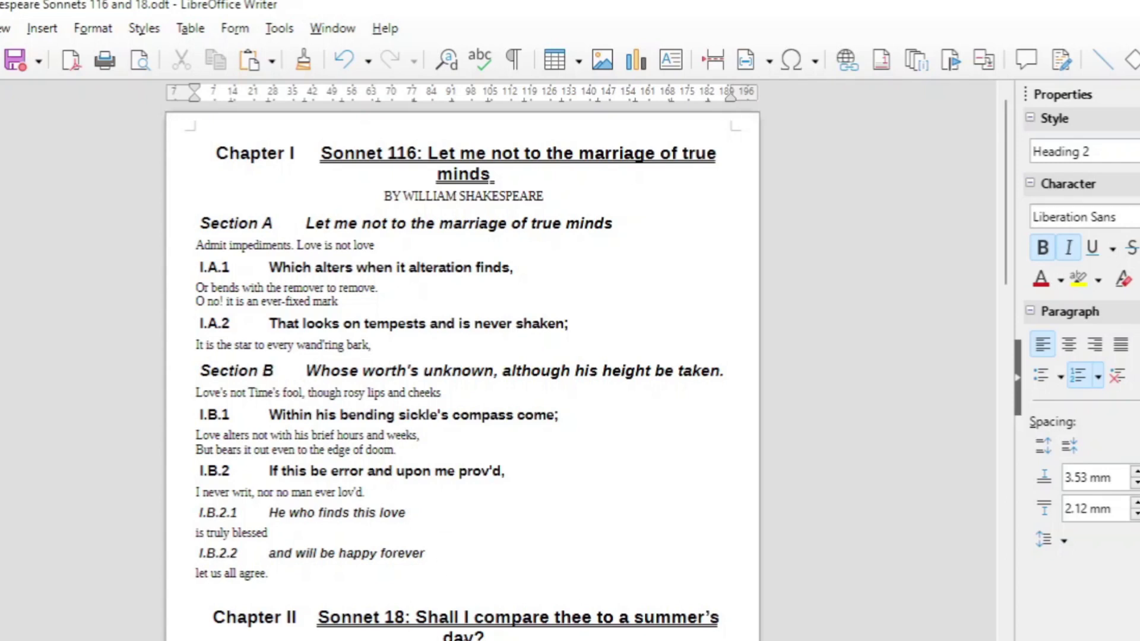
scroll(1013, 323, "down", 5)
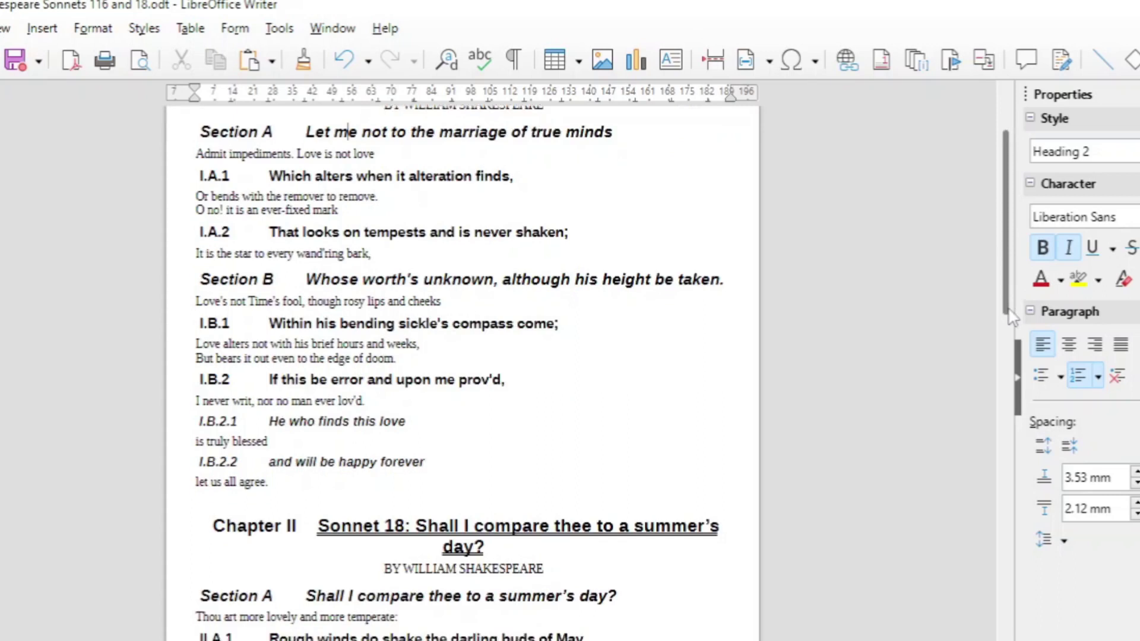
scroll(1019, 349, "up", 4)
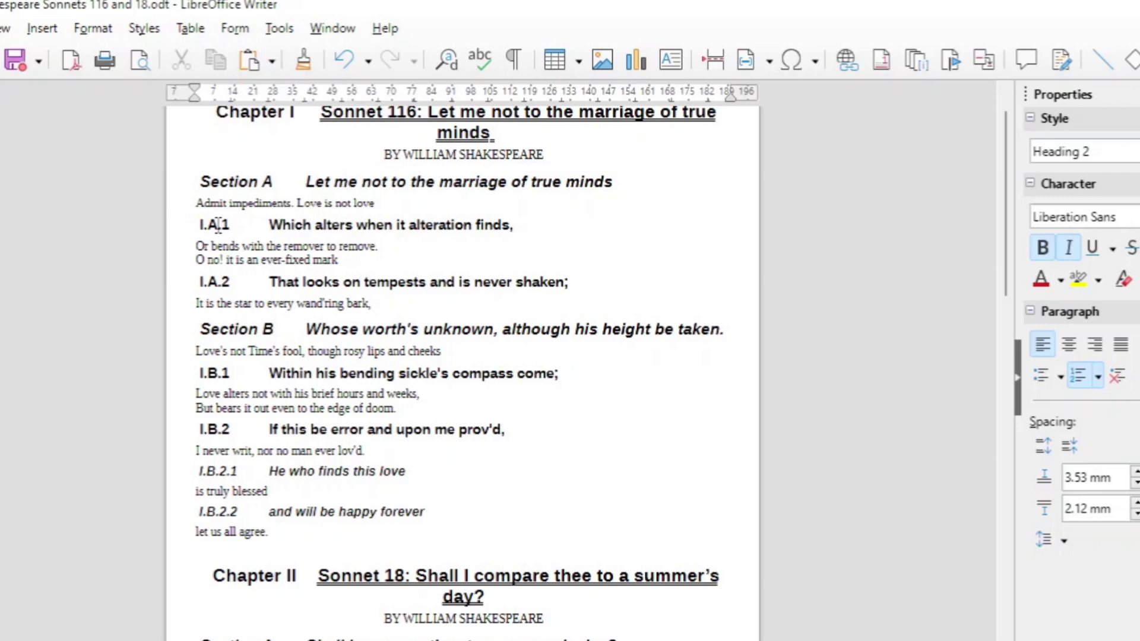
left_click(290, 224)
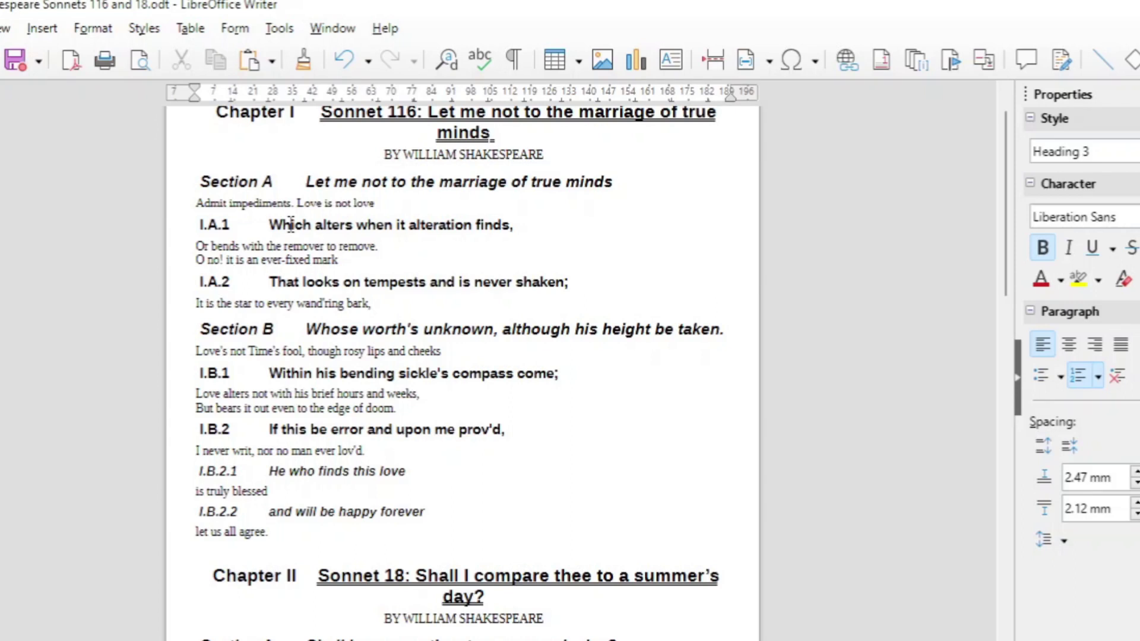
Lower level 3 Show sublevels from 3 to 1 so third-level headings read 1 and 2
left_click(100, 31)
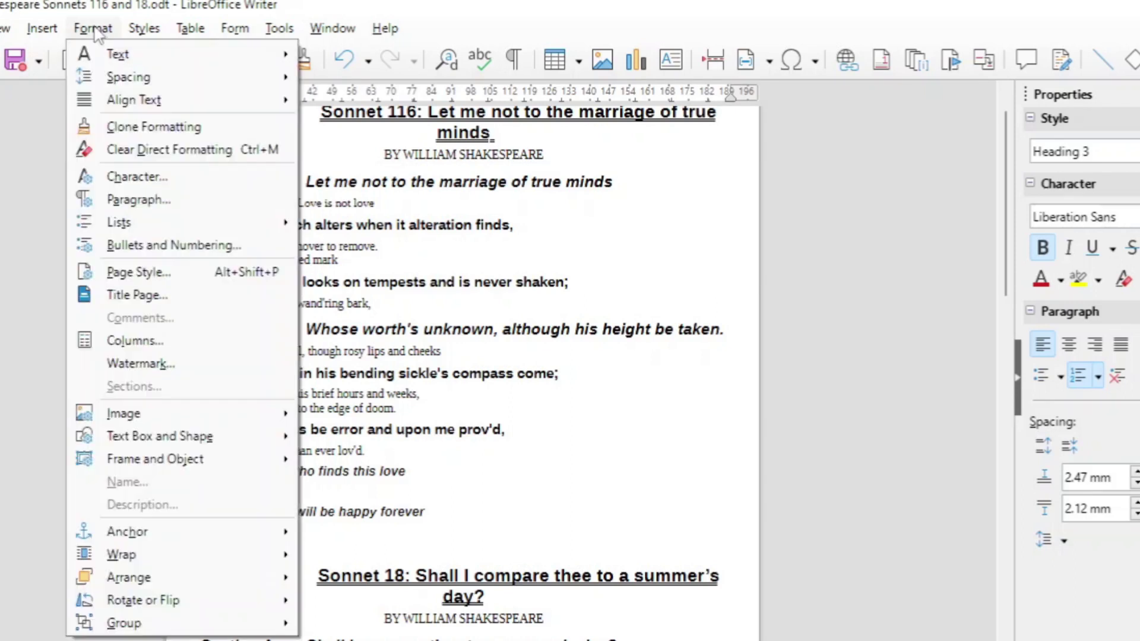
left_click(152, 251)
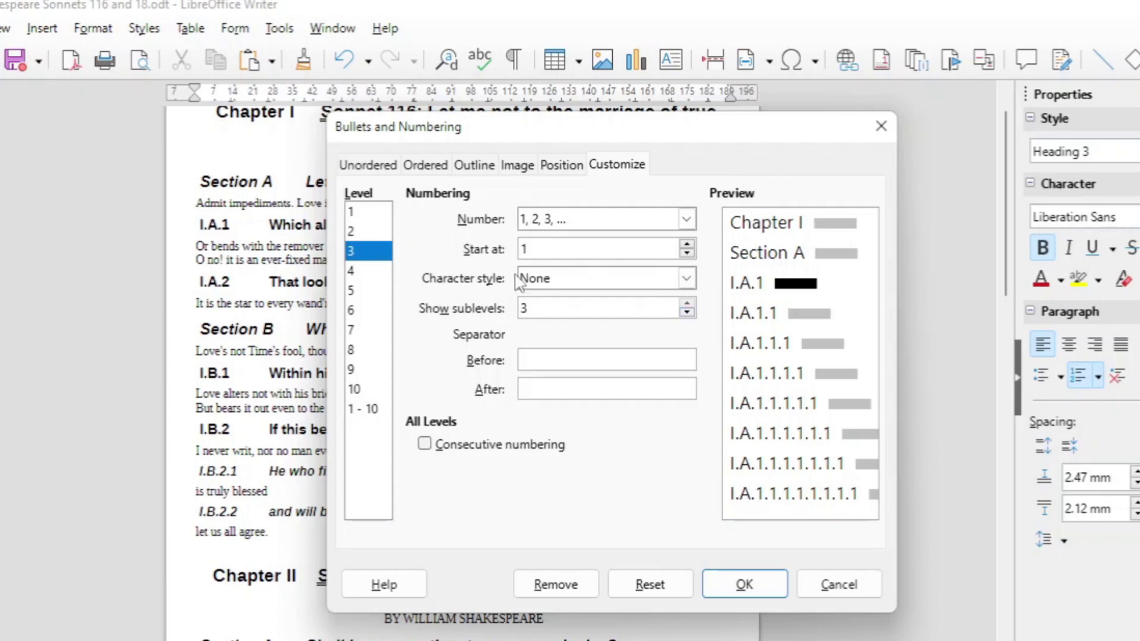
left_click(687, 313)
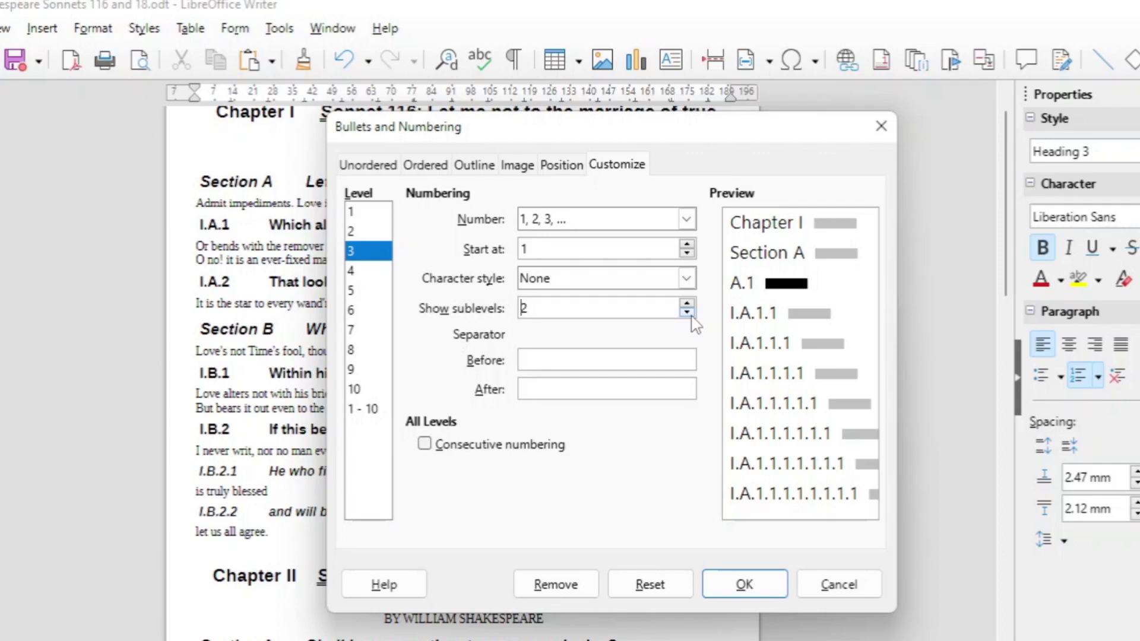
left_click(687, 312)
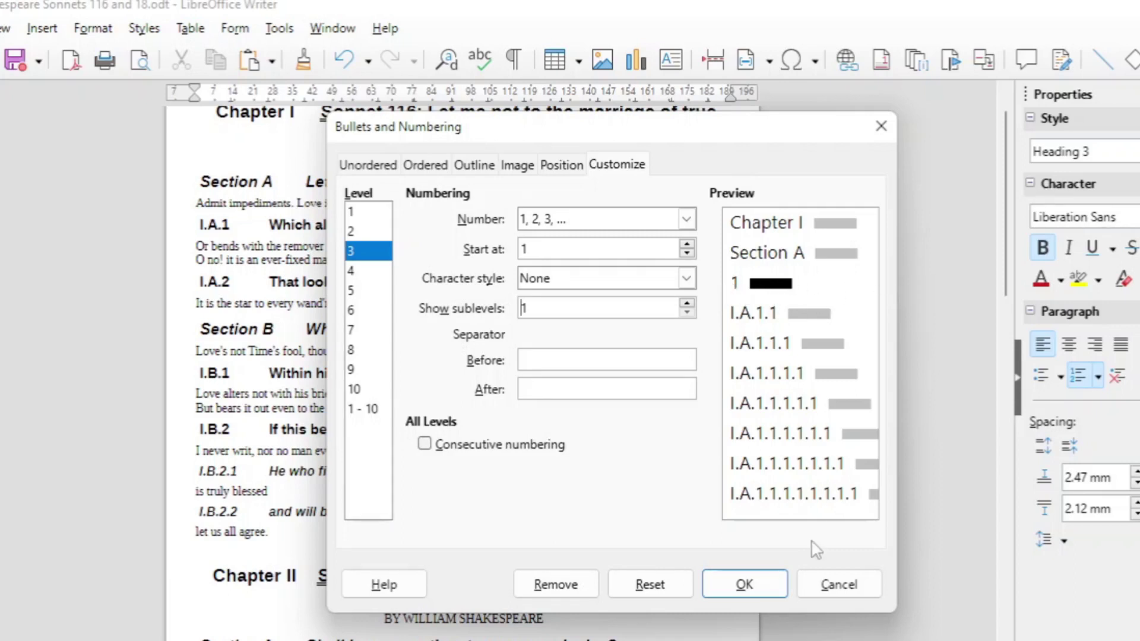
left_click(745, 584)
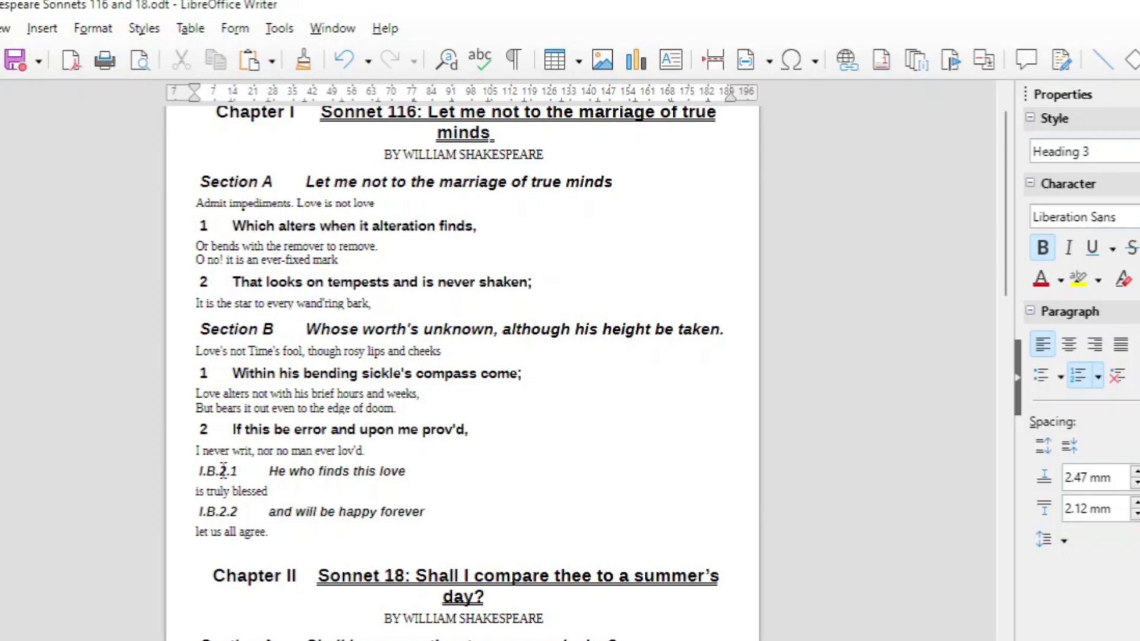
Lower level 4 Show sublevels from 4 to 2 so fourth-level headings read 2.1 and 2.2
left_click(323, 471)
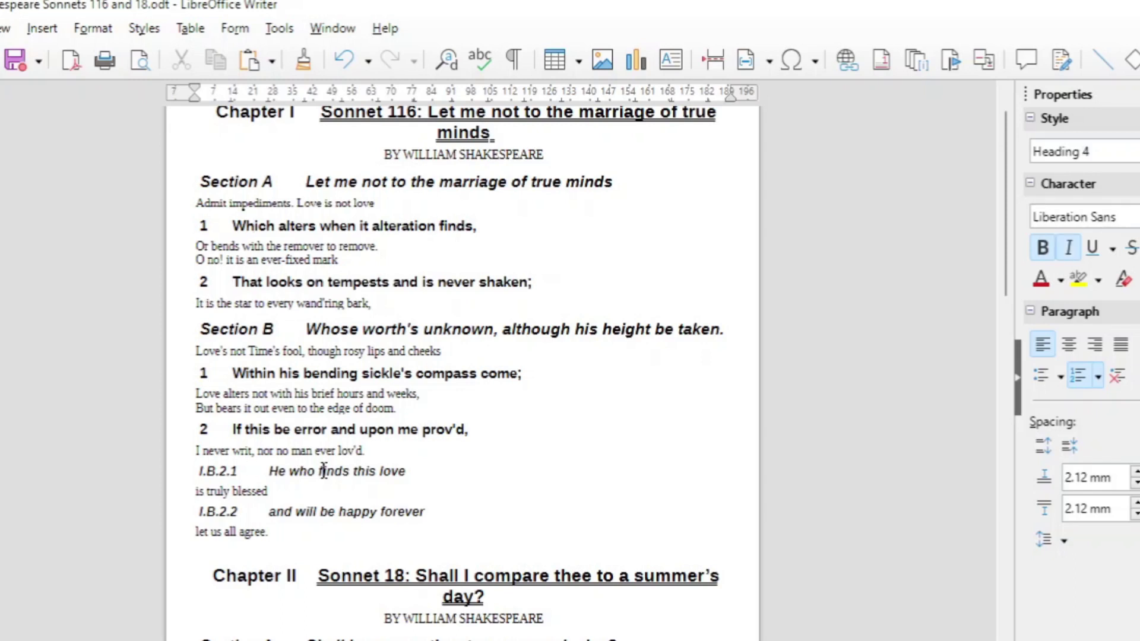
left_click(318, 509)
right_click(318, 511)
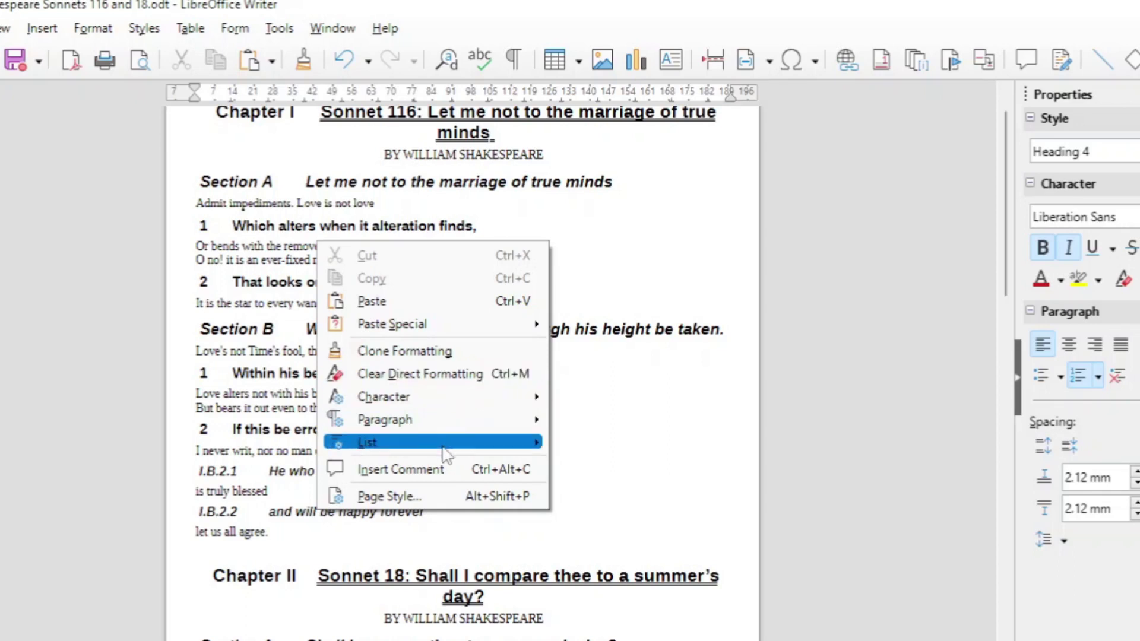
mouse_move(443, 450)
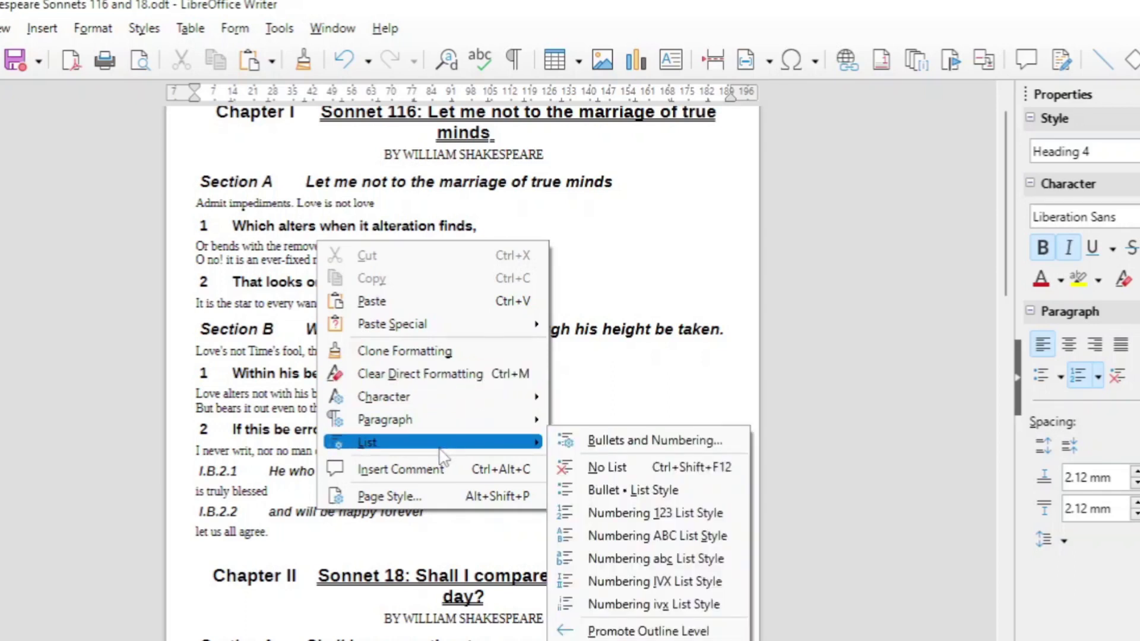
left_click(618, 448)
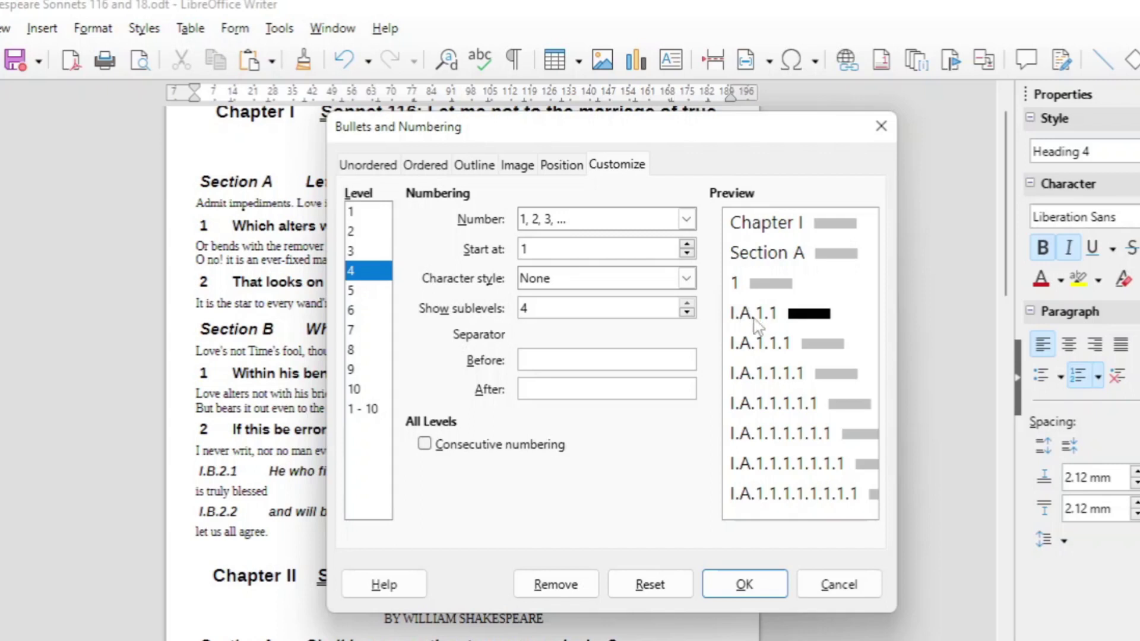
left_click(687, 313)
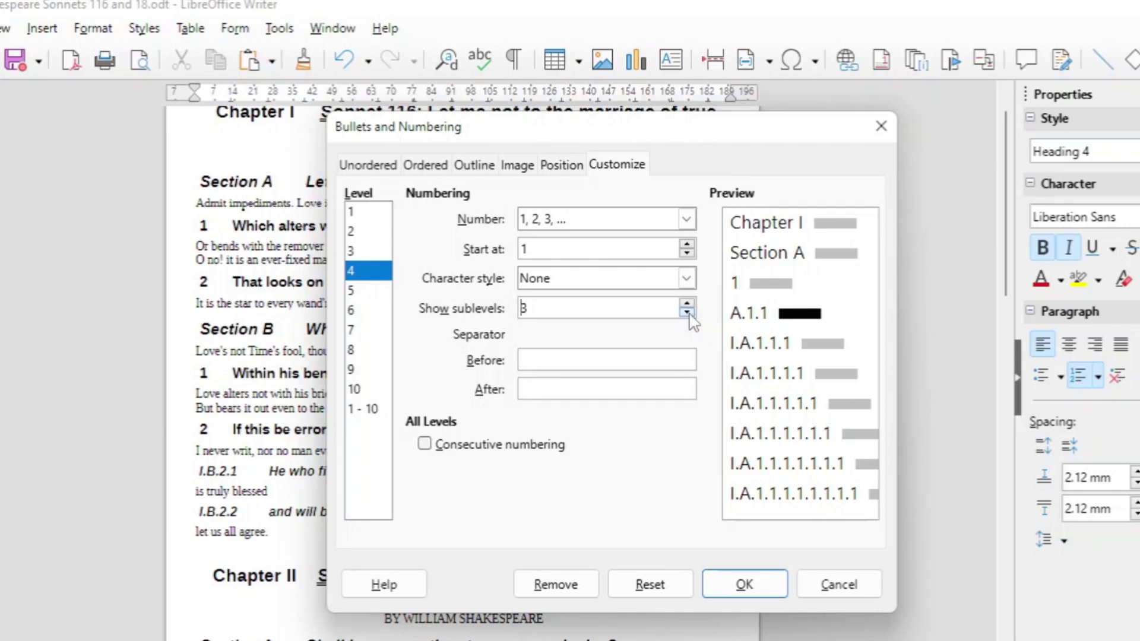
left_click(687, 313)
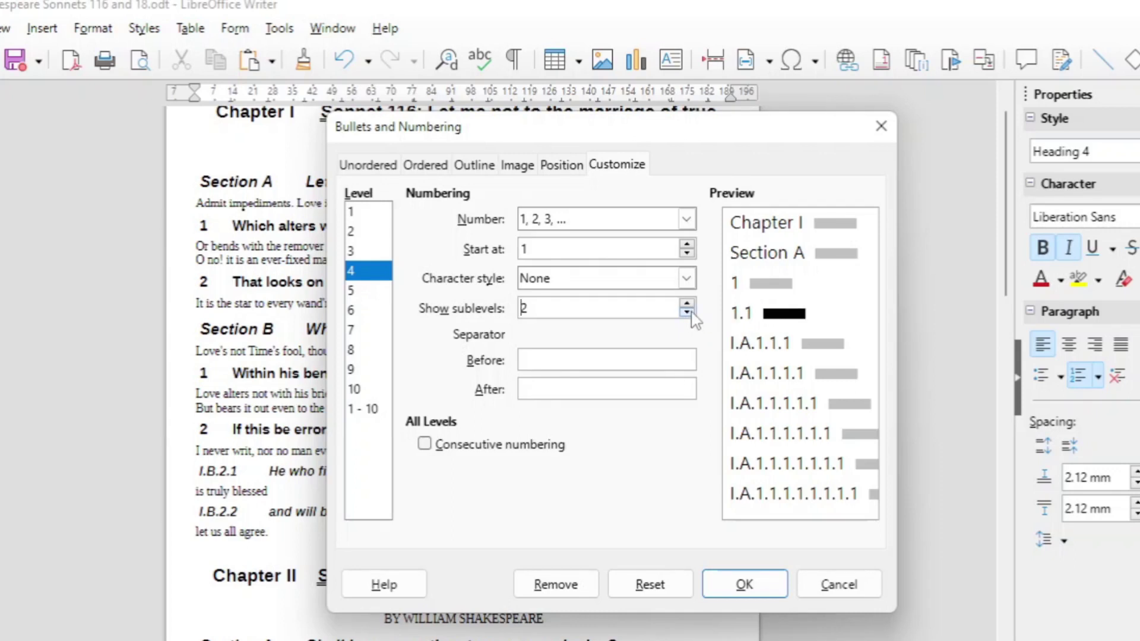
left_click(755, 583)
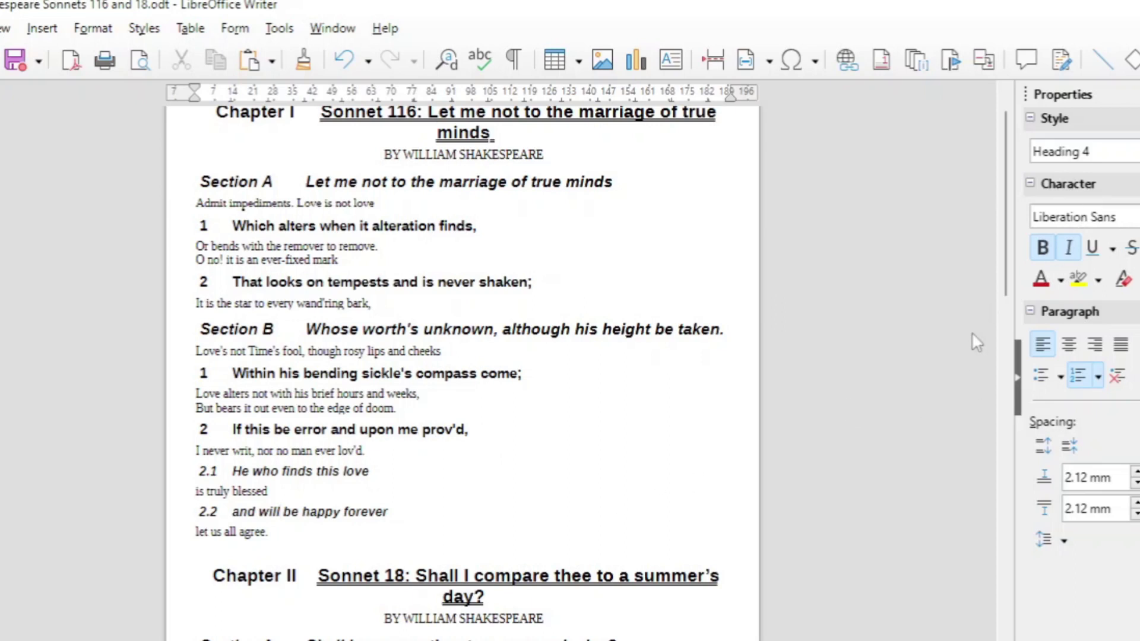
left_click_drag(1008, 286, 1050, 316)
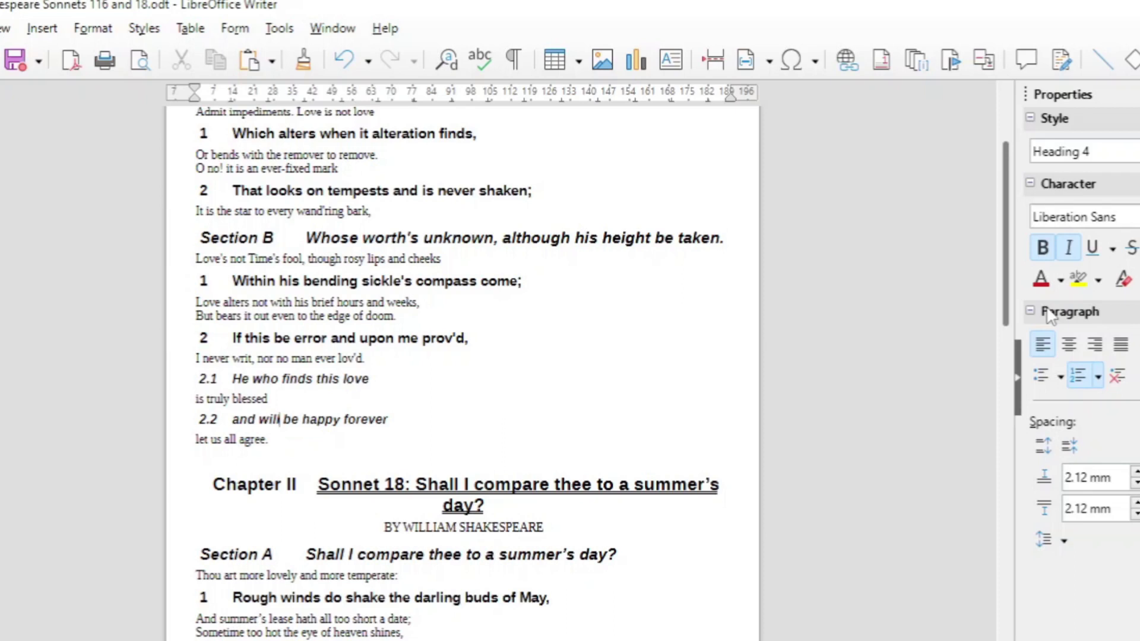
left_click_drag(1050, 317, 1047, 288)
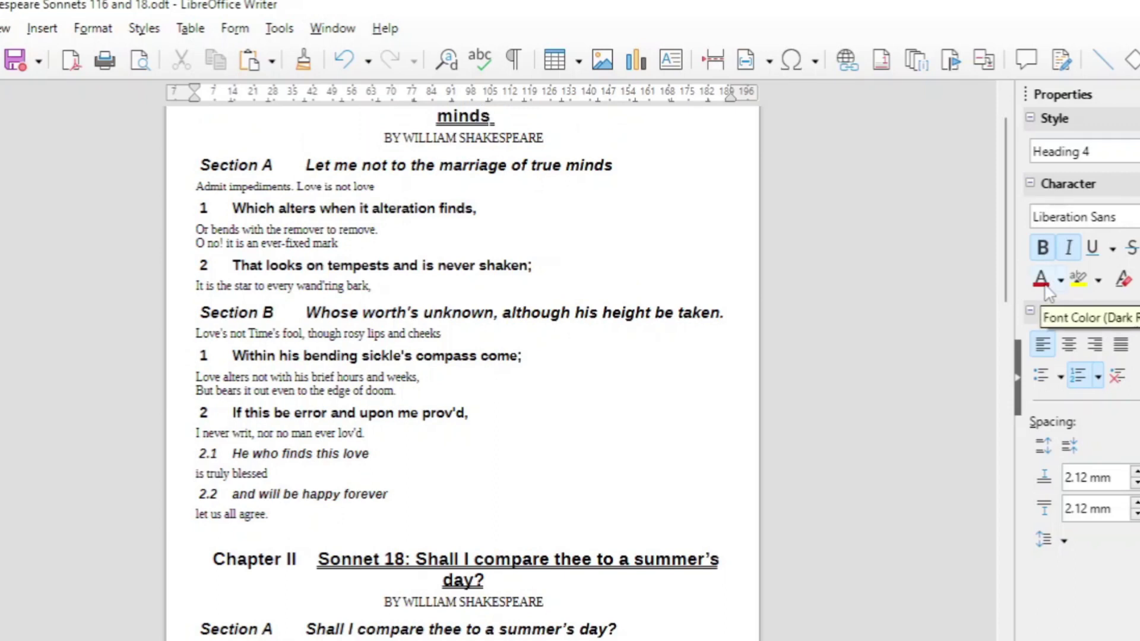